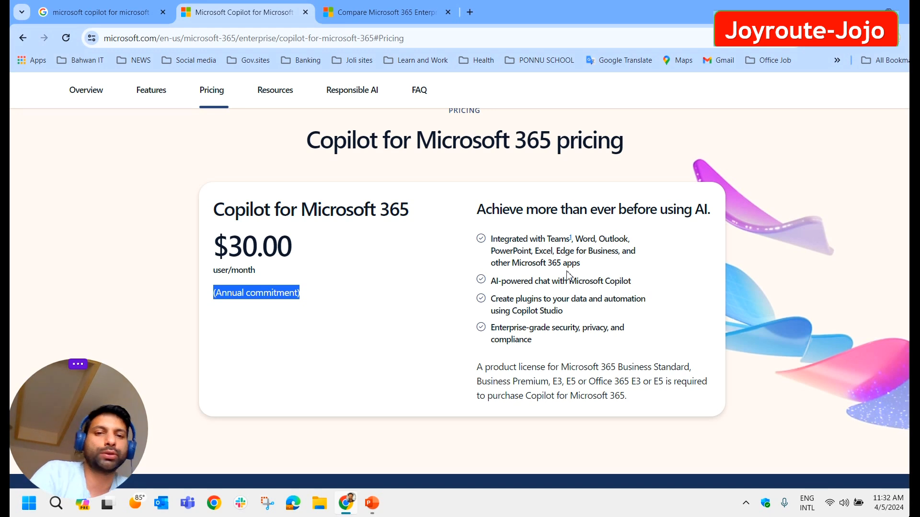
Step: Highlight the integration, AI-powered chat and Copilot Studio plugin bullets plus the annual commitment note
left_click_drag(581, 264, 490, 238)
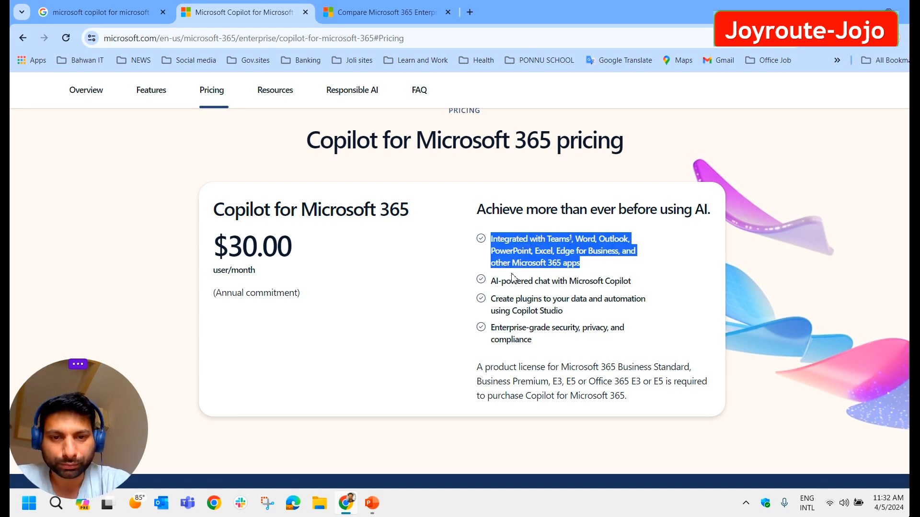
left_click_drag(493, 284, 639, 292)
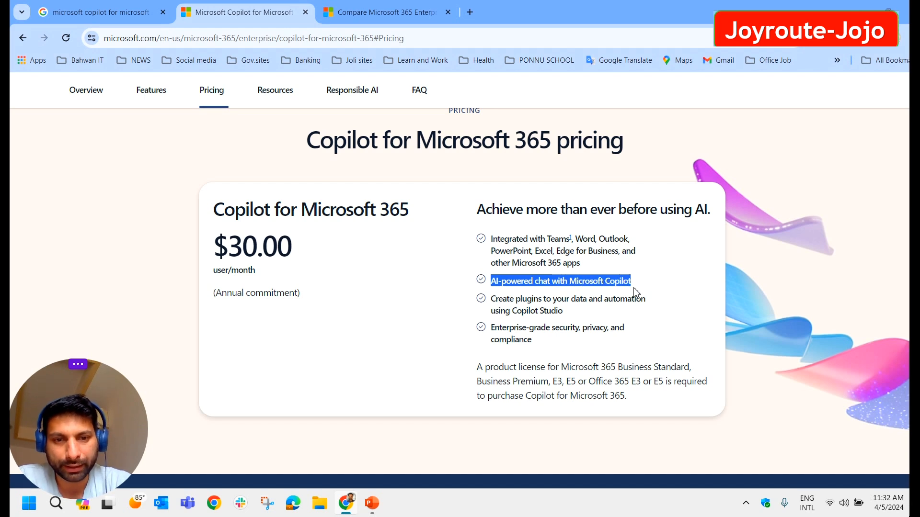
left_click_drag(495, 299, 567, 312)
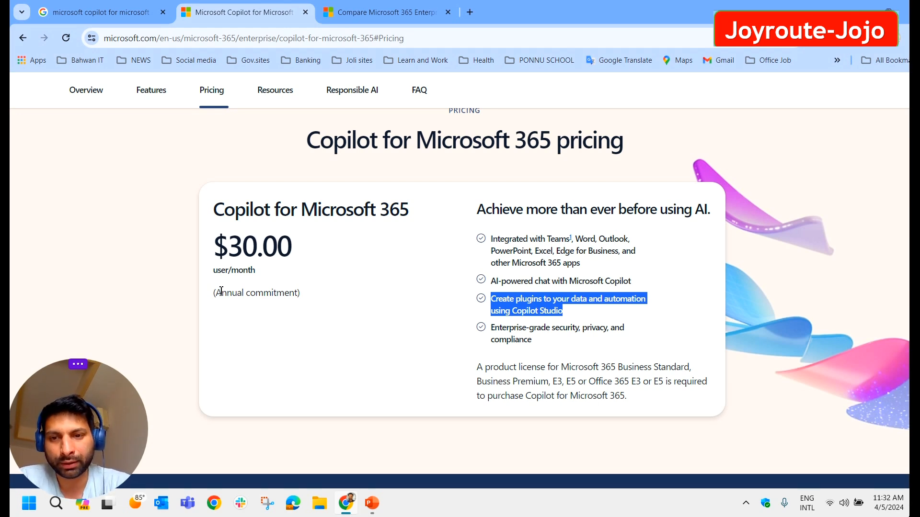
left_click_drag(212, 293, 304, 300)
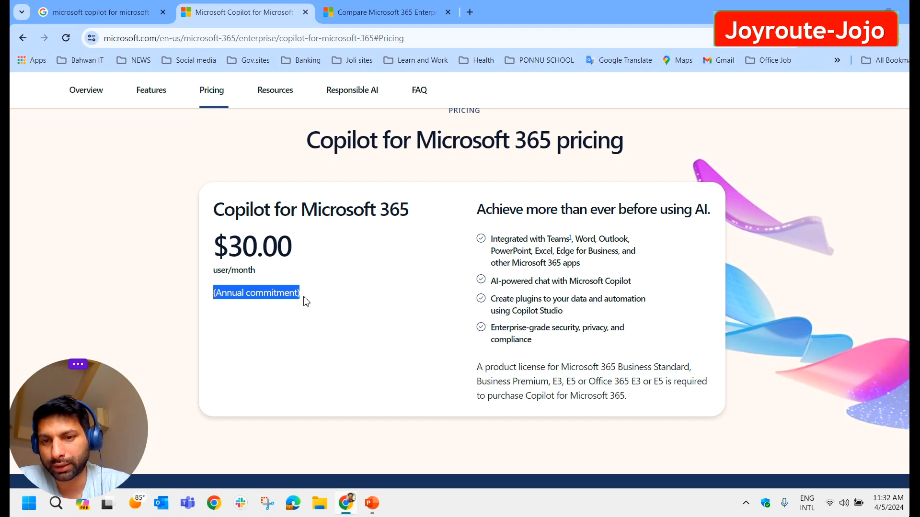
Step: Highlight the license requirements, including Business Standard and other qualifying plans, then the feature list
scroll(379, 272, "down", 1)
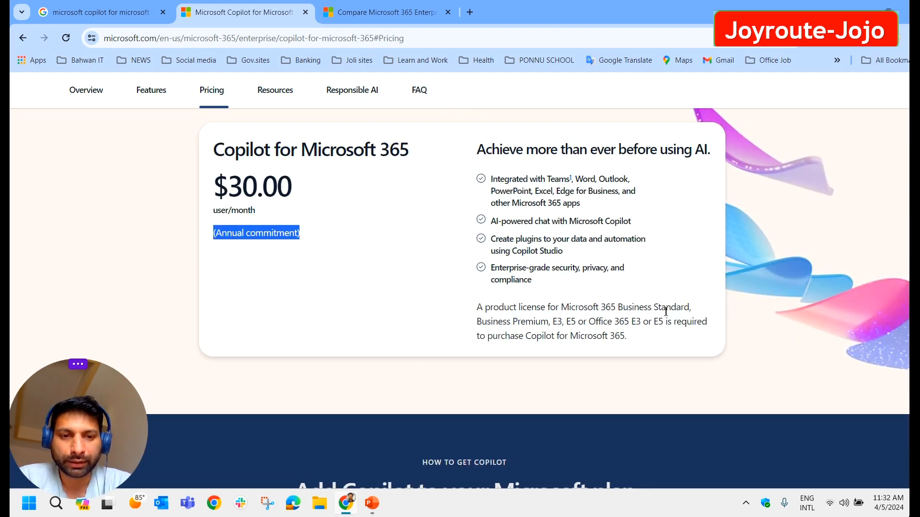
left_click_drag(477, 307, 669, 319)
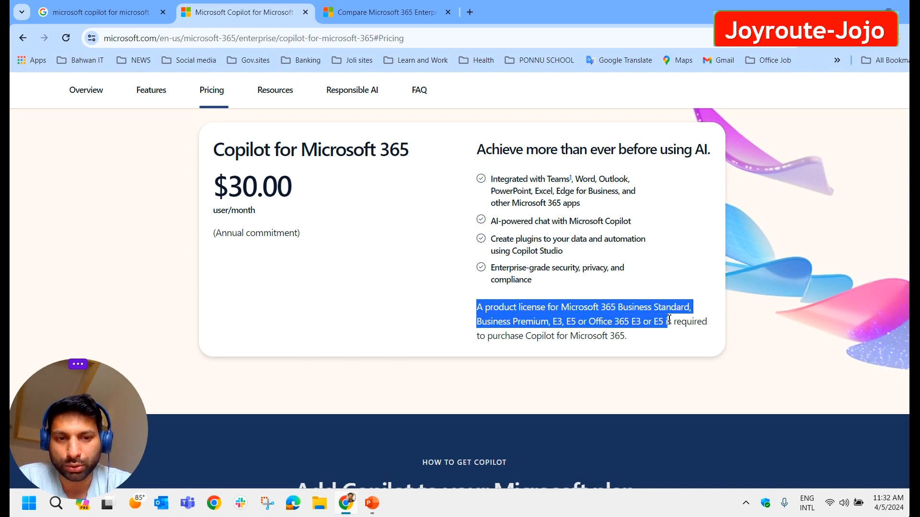
left_click(603, 372)
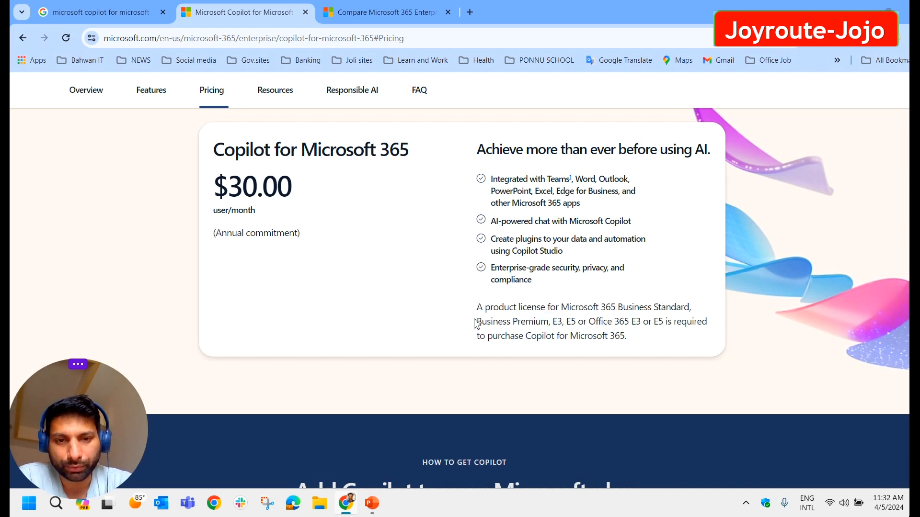
left_click_drag(481, 311, 693, 311)
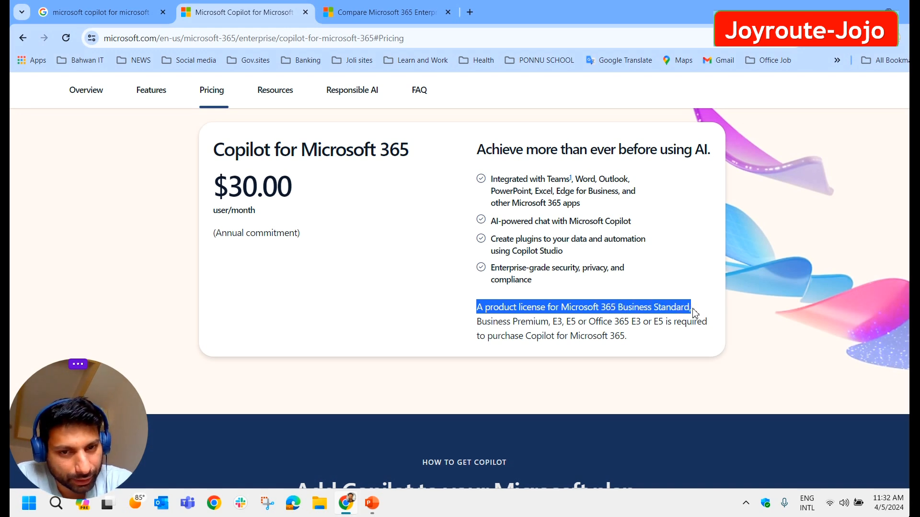
left_click_drag(475, 322, 578, 325)
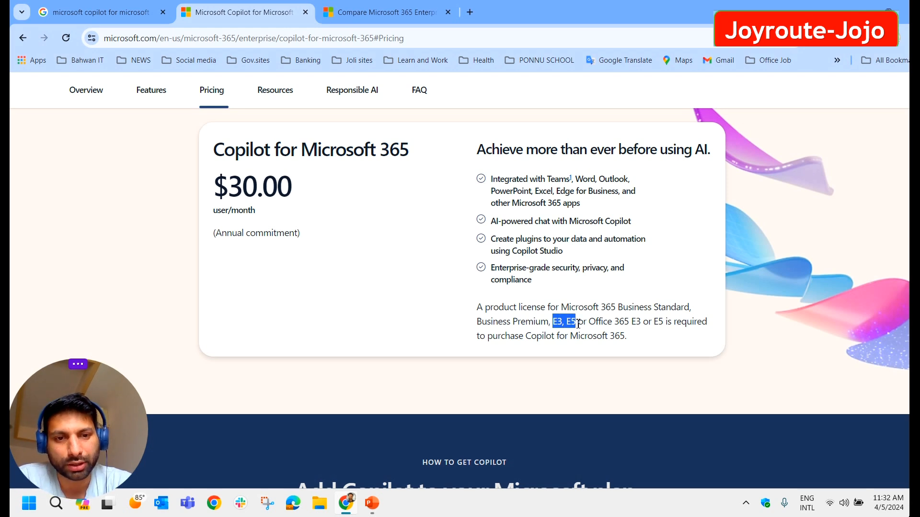
left_click(579, 323)
left_click_drag(529, 335, 667, 321)
left_click(628, 338)
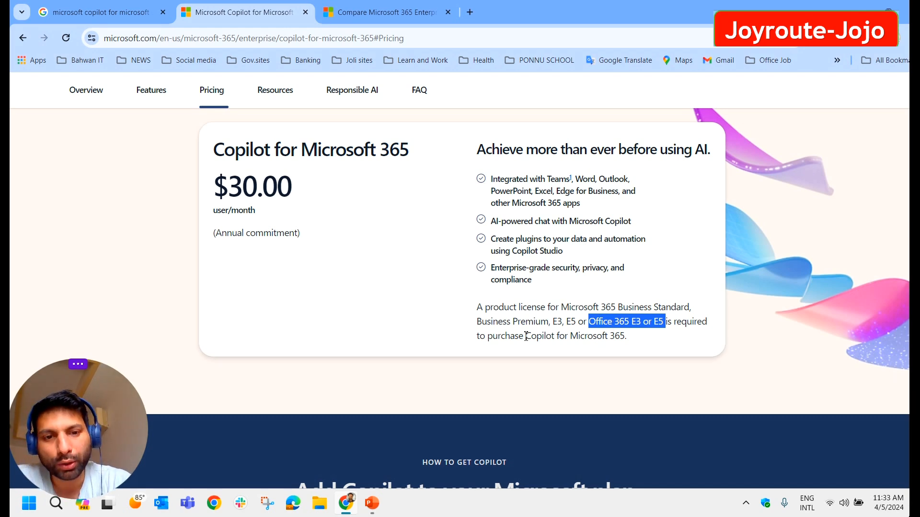
left_click_drag(633, 342, 207, 295)
Step: Highlight the FAQ answers on eligibility, included apps and worldwide availability, reaching the supported-languages question
scroll(418, 260, "down", 15)
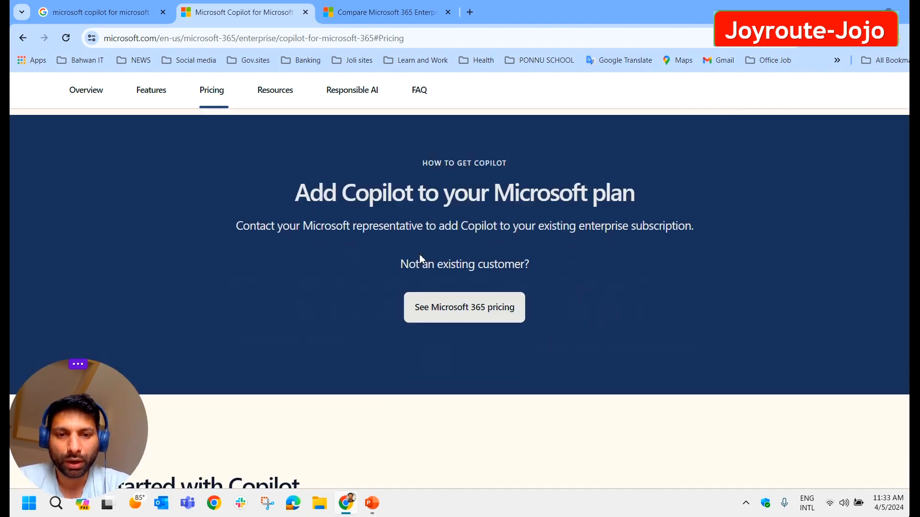
scroll(422, 259, "down", 15)
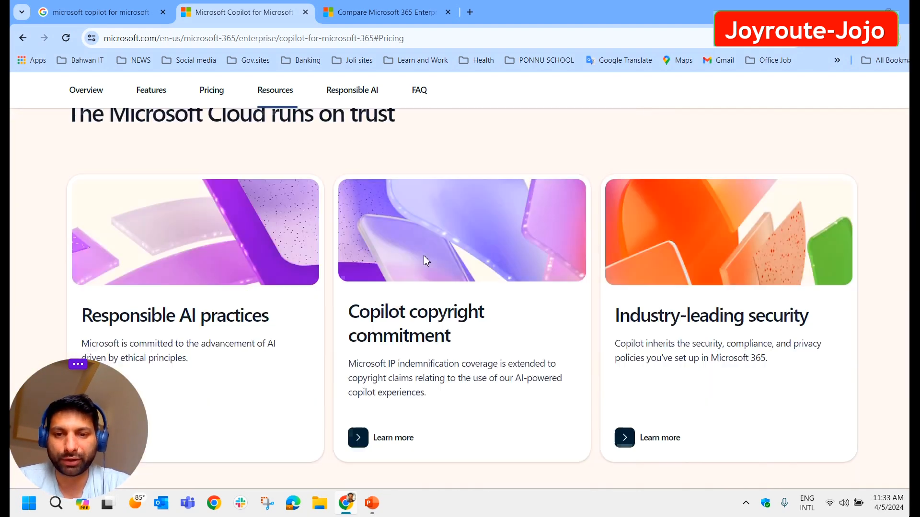
scroll(293, 325, "up", 3)
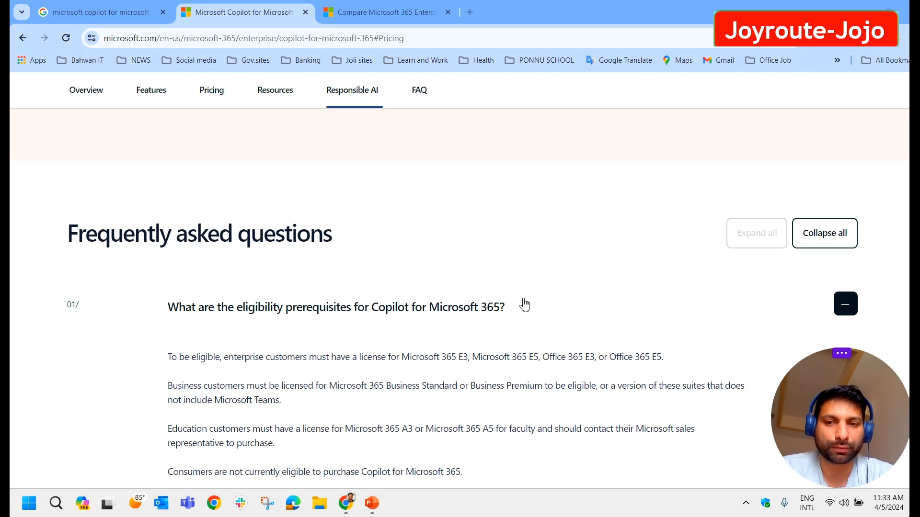
scroll(522, 304, "down", 1)
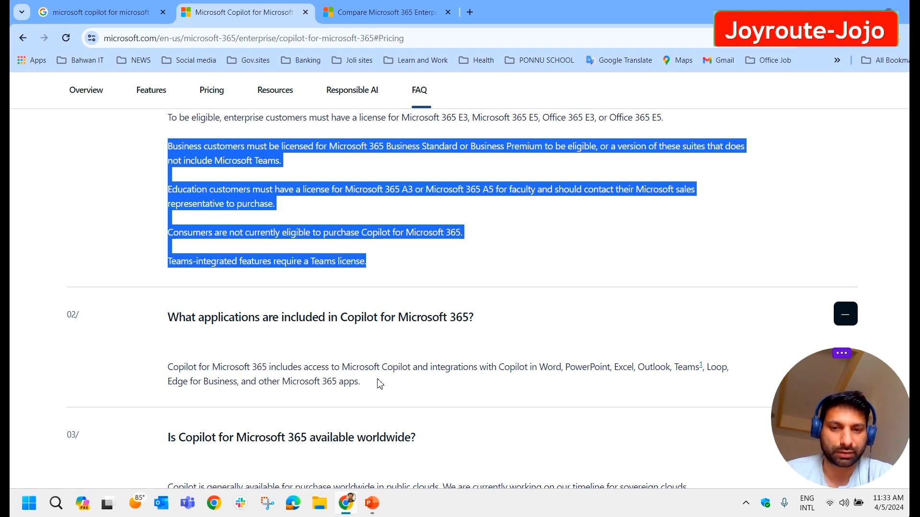
left_click_drag(364, 382, 153, 378)
scroll(244, 391, "down", 2)
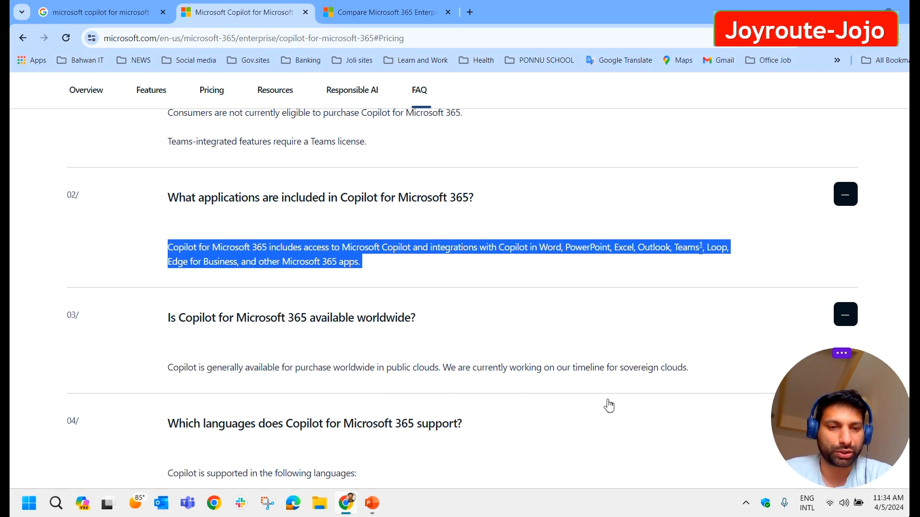
left_click_drag(690, 369, 146, 319)
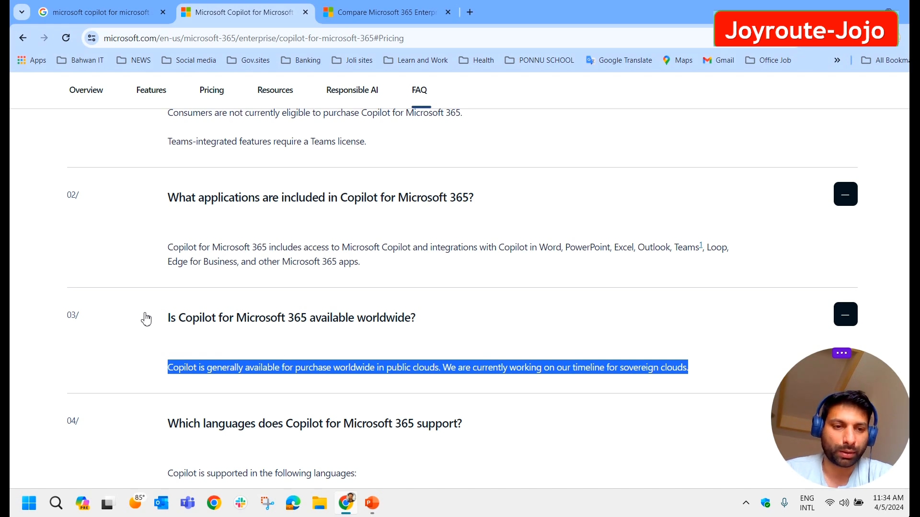
scroll(173, 321, "down", 2)
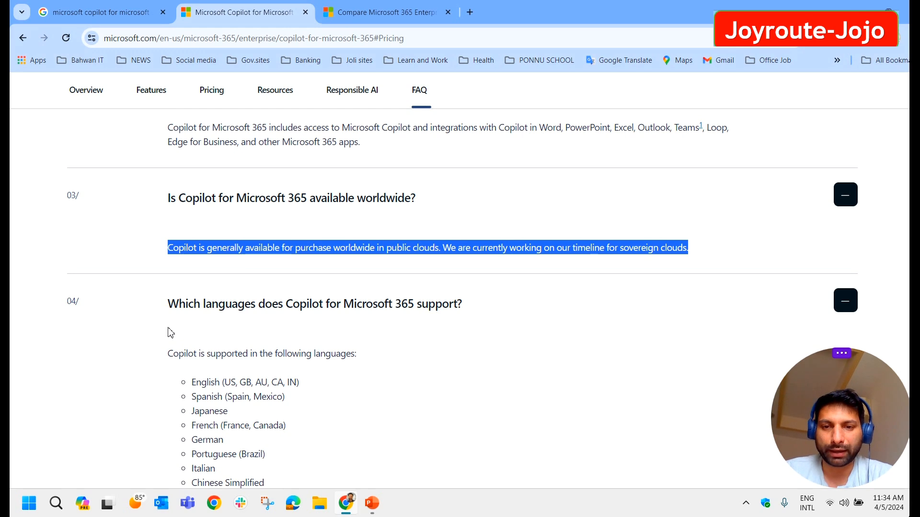
scroll(171, 333, "down", 1)
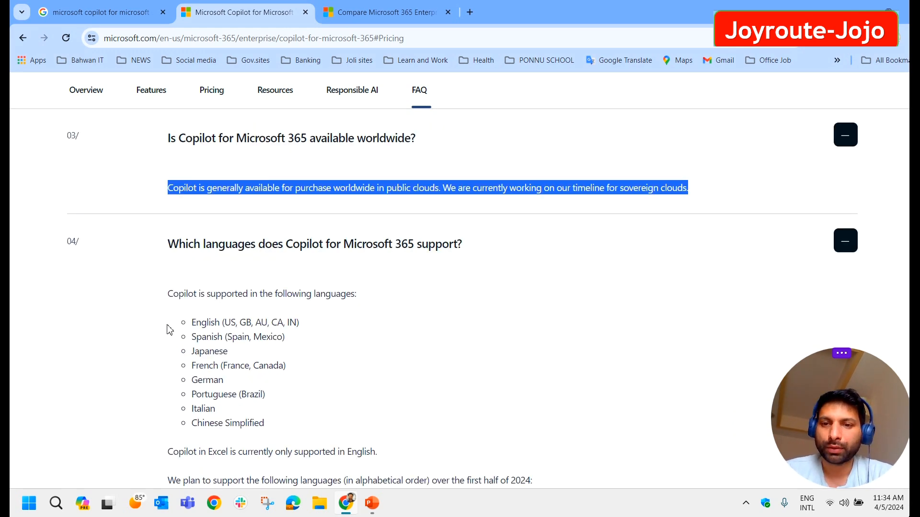
left_click_drag(187, 326, 220, 325)
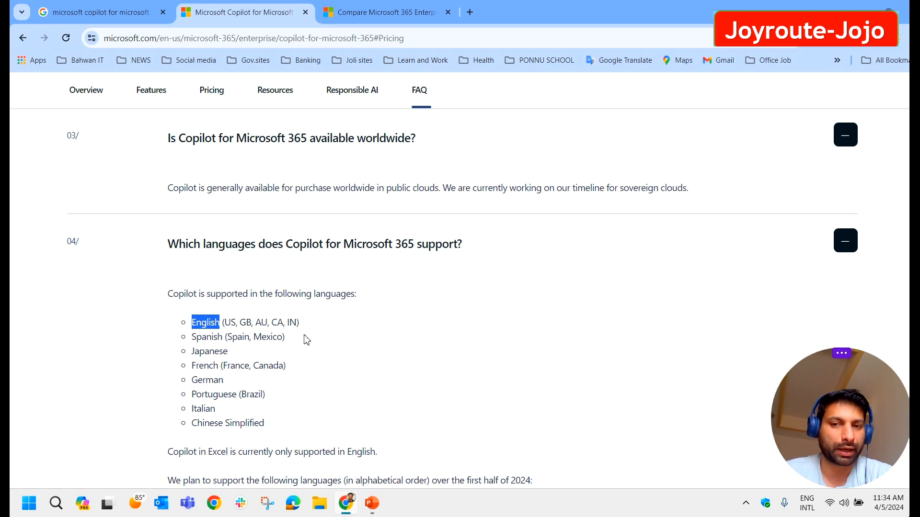
left_click_drag(191, 338, 266, 395)
left_click_drag(192, 409, 215, 410)
left_click_drag(267, 423, 185, 322)
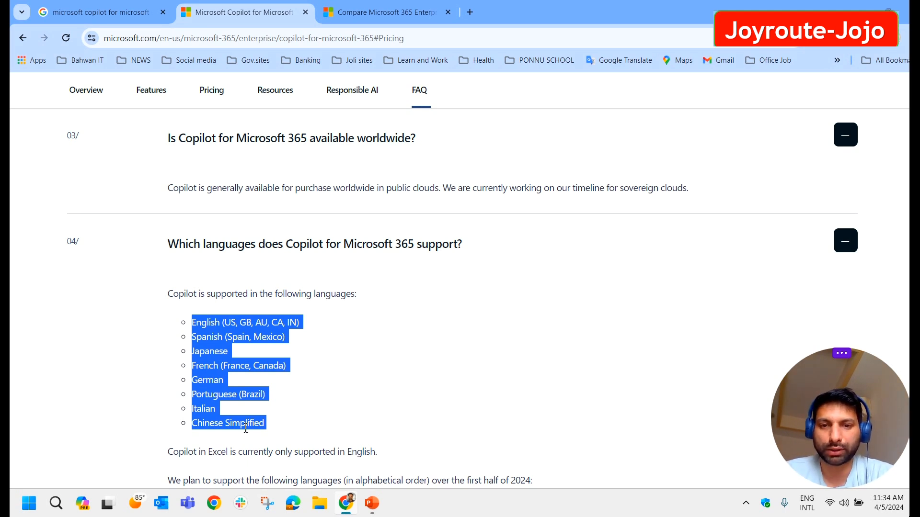
scroll(266, 389, "down", 2)
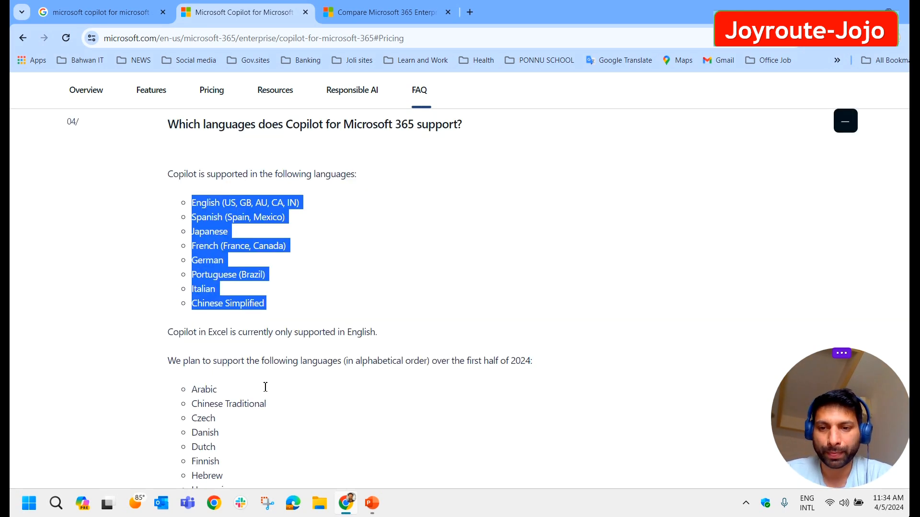
left_click(174, 334)
left_click_drag(168, 338, 320, 345)
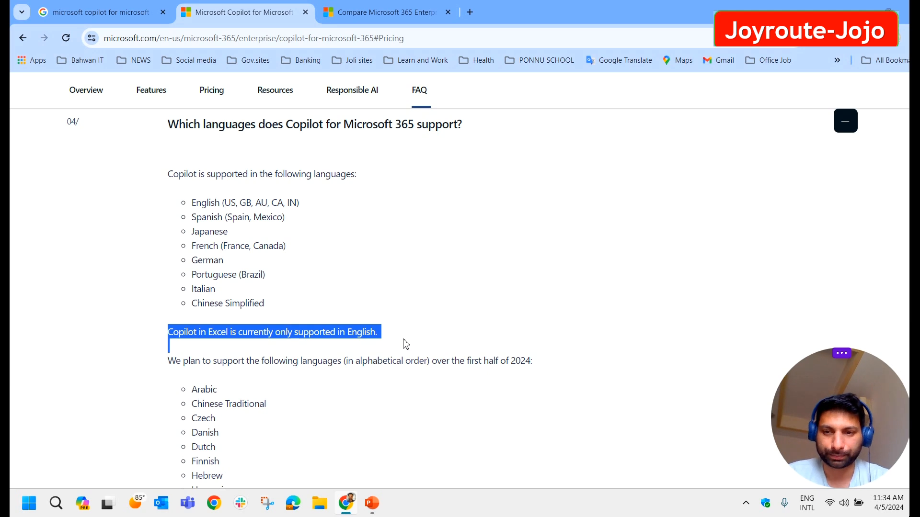
scroll(405, 344, "down", 1)
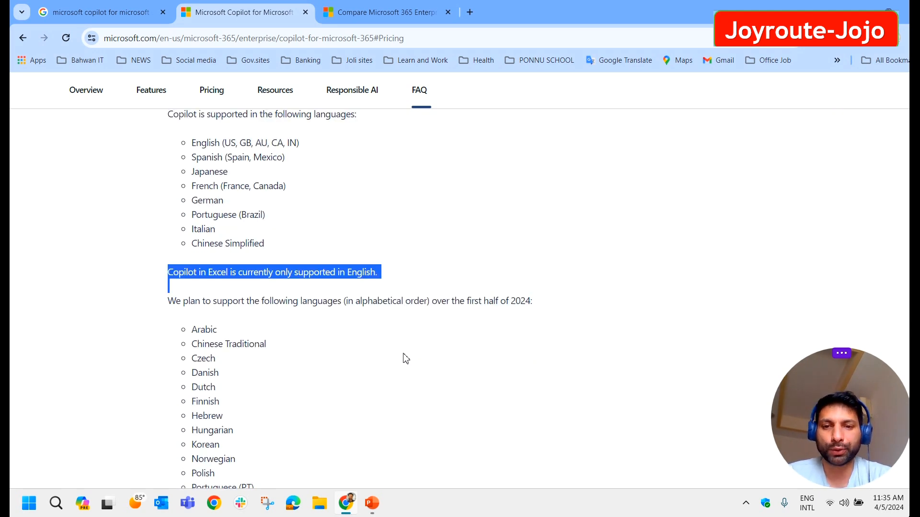
scroll(398, 346, "down", 1)
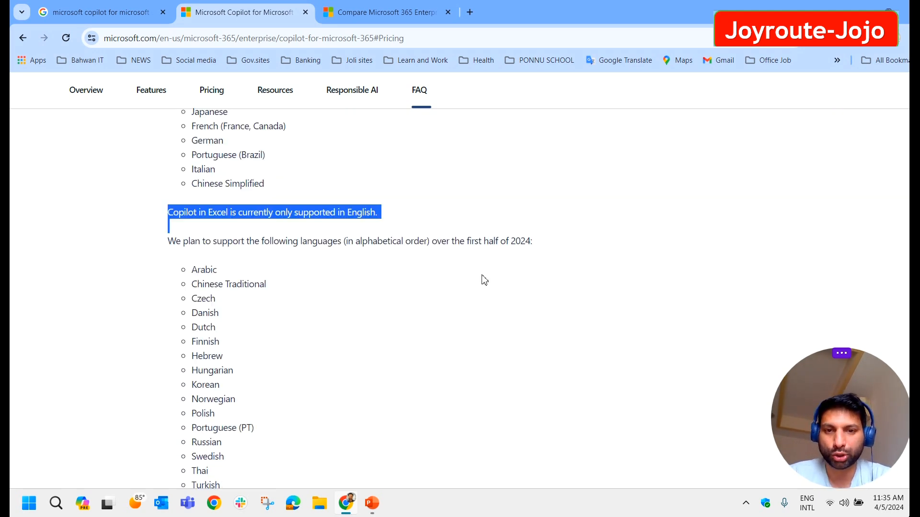
left_click_drag(537, 242, 464, 244)
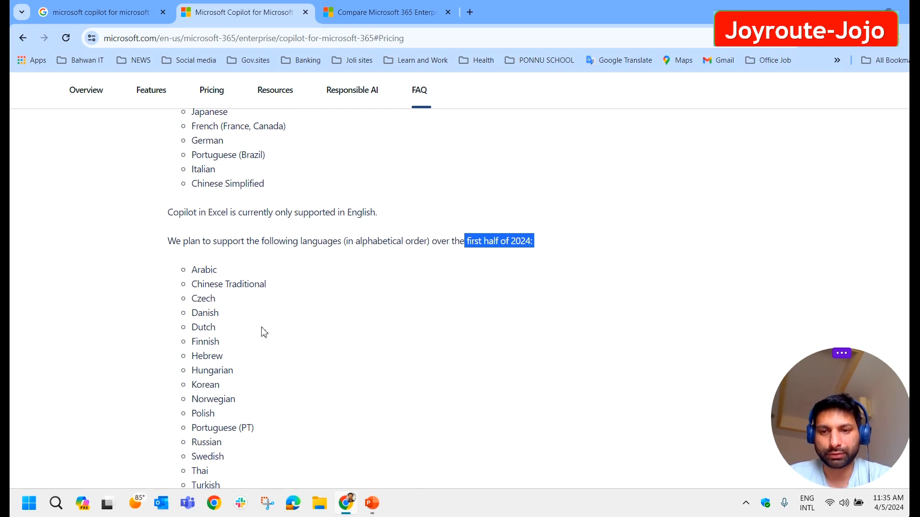
scroll(261, 330, "down", 1)
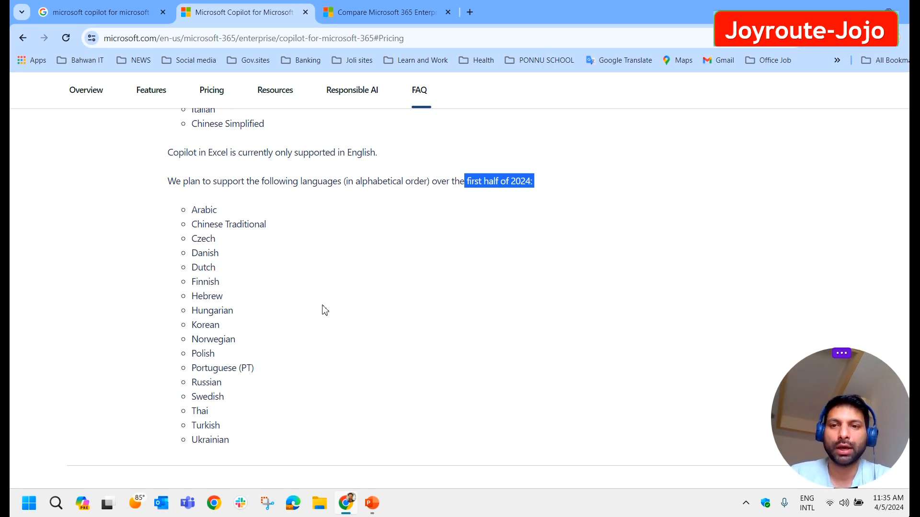
scroll(344, 315, "down", 4)
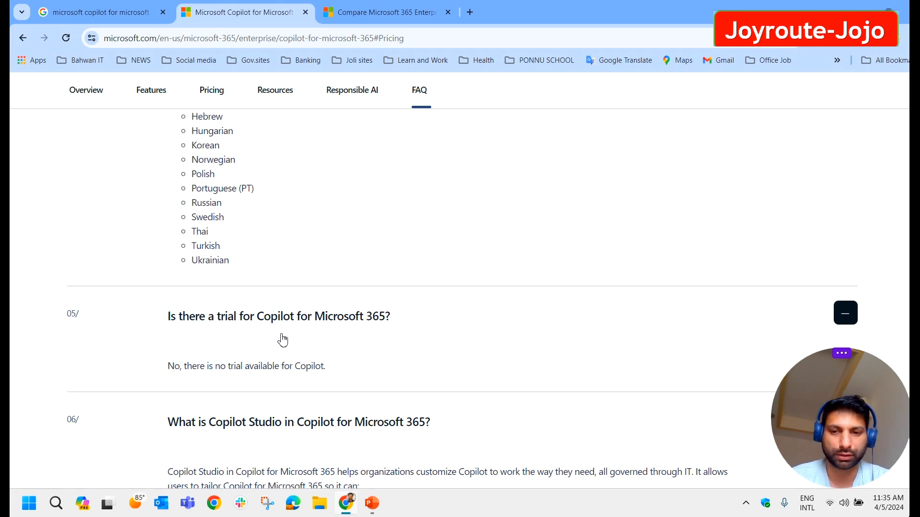
scroll(527, 353, "down", 3)
scroll(507, 357, "up", 6)
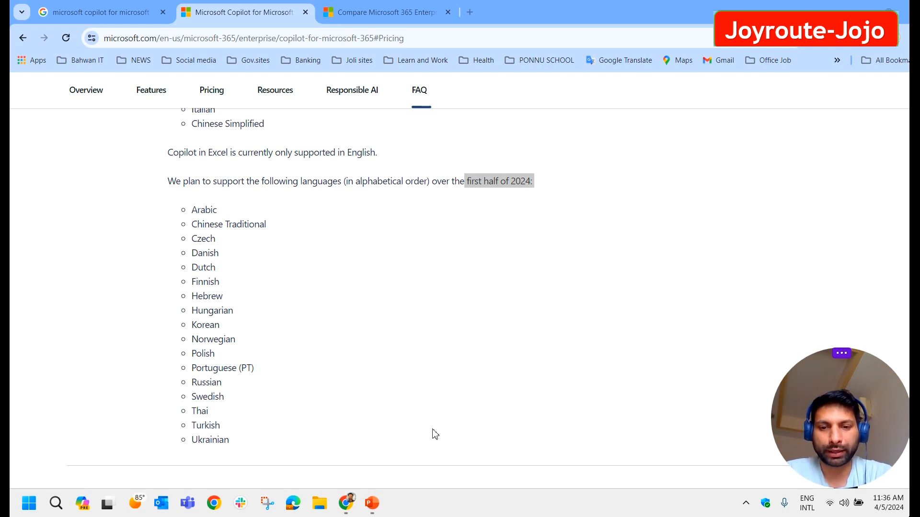
Step: Switch to the PowerPoint Copilot deck and present slide 2 full screen
left_click(372, 503)
key("shift+F5")
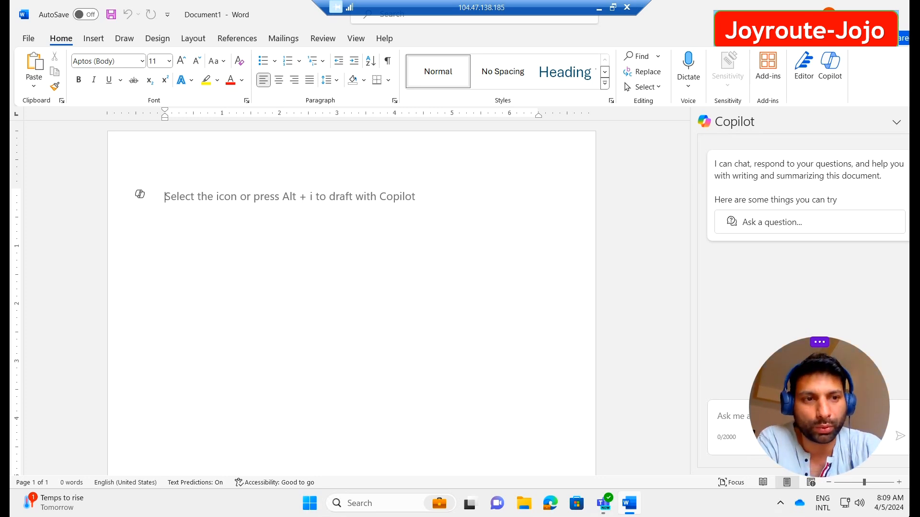
left_click(913, 122)
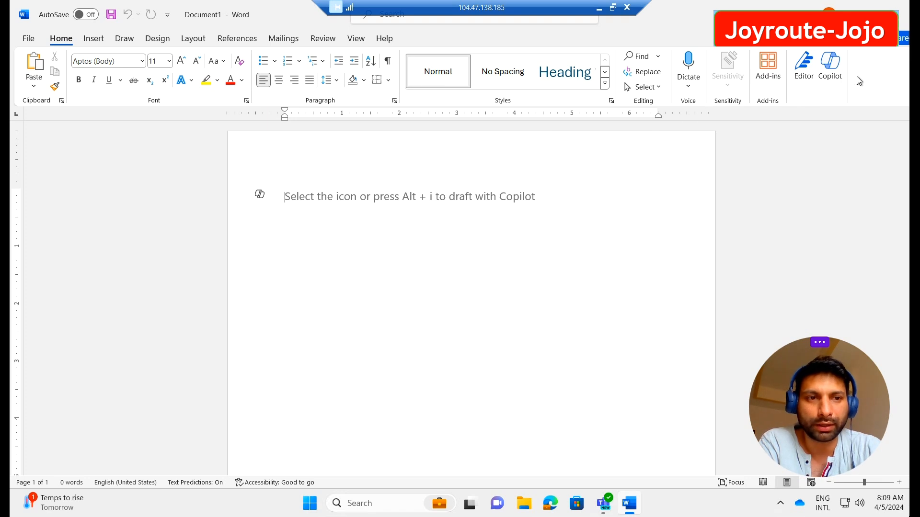
left_click(829, 62)
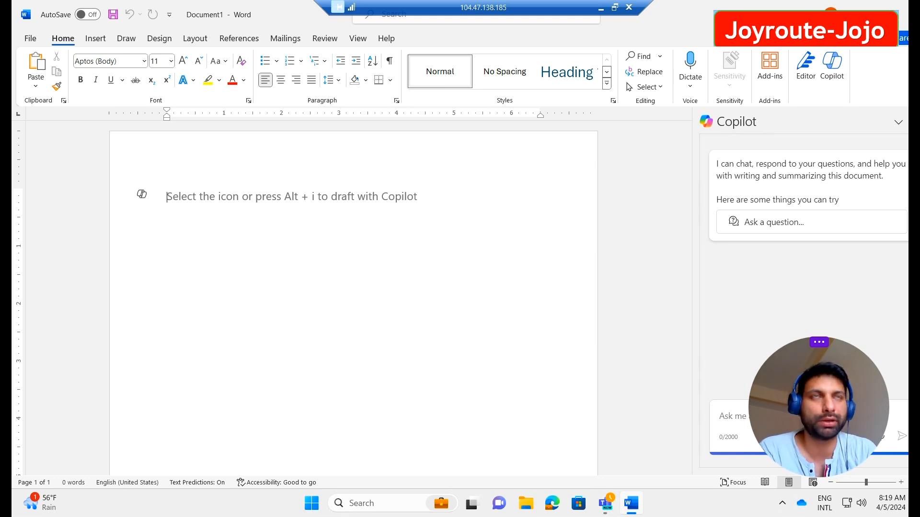
Step: Go to Word's File backstage and view the Account product and version information
left_click(28, 41)
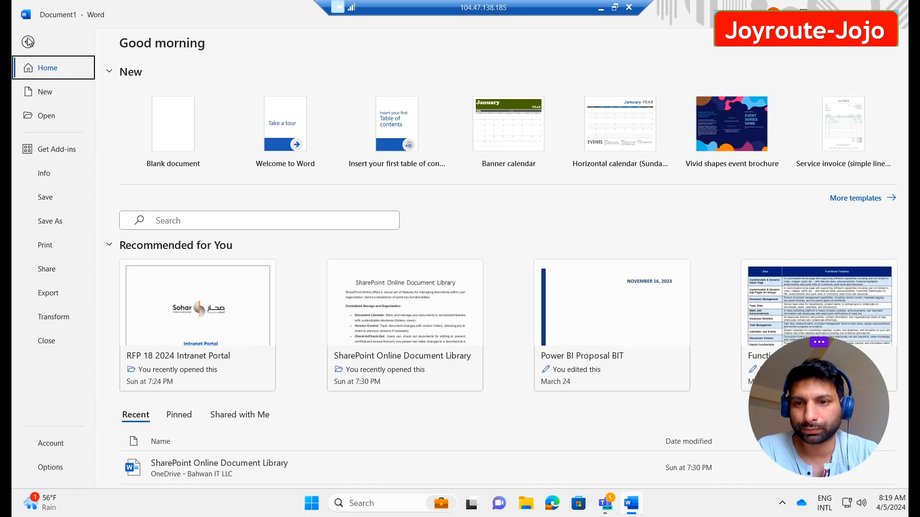
left_click(64, 444)
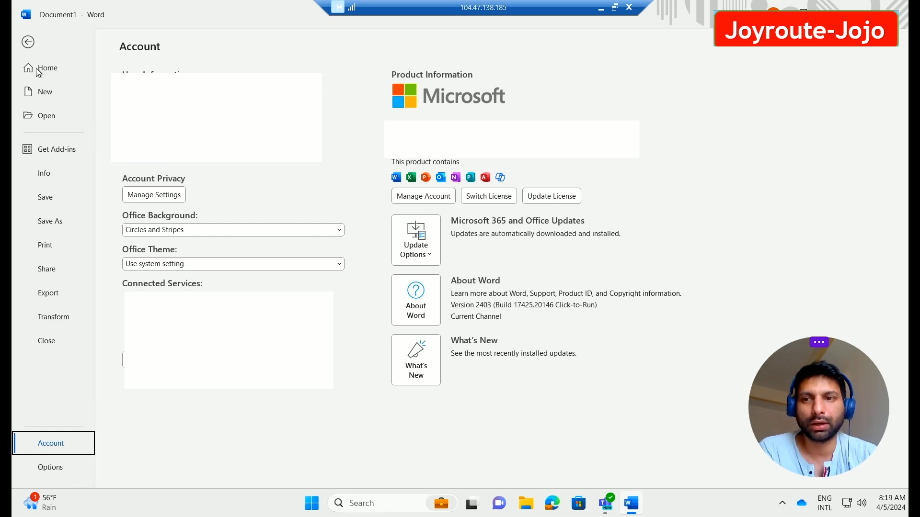
Step: Leave the backstage and return to Document1 with the Copilot pane
left_click(28, 43)
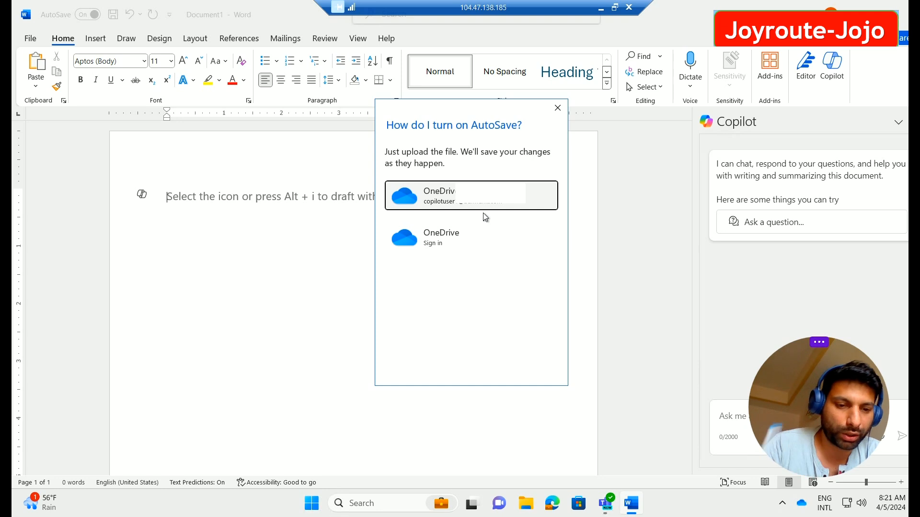
Step: Dismiss the AutoSave prompt, end the slide show, and start a blank Word document in Remote Desktop for Copilot drafting
left_click(559, 109)
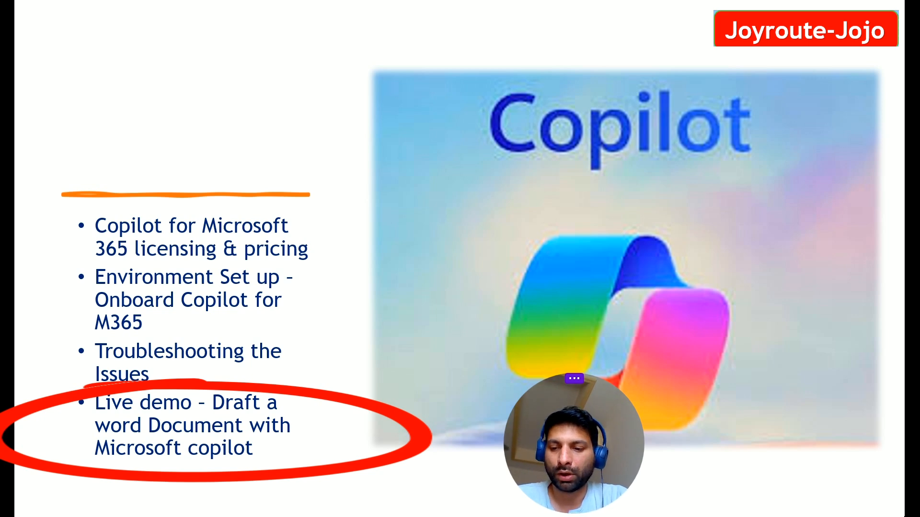
key("Escape")
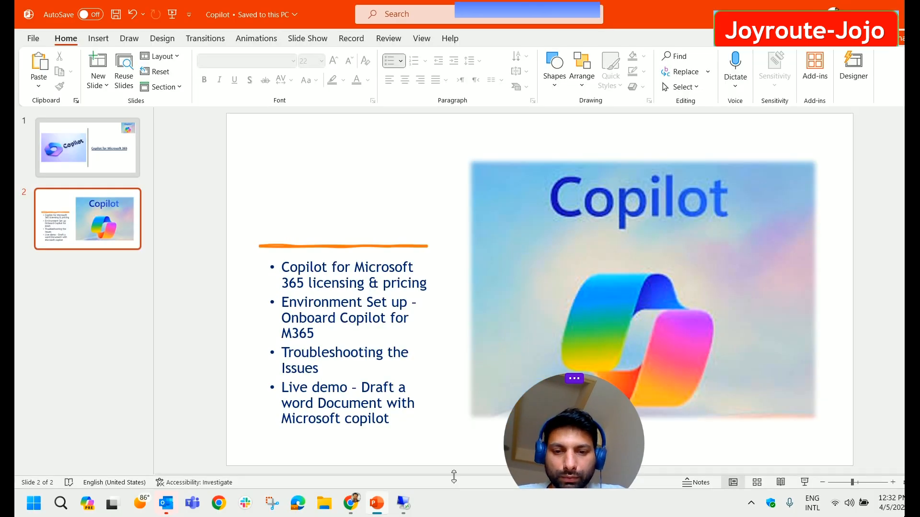
left_click(404, 504)
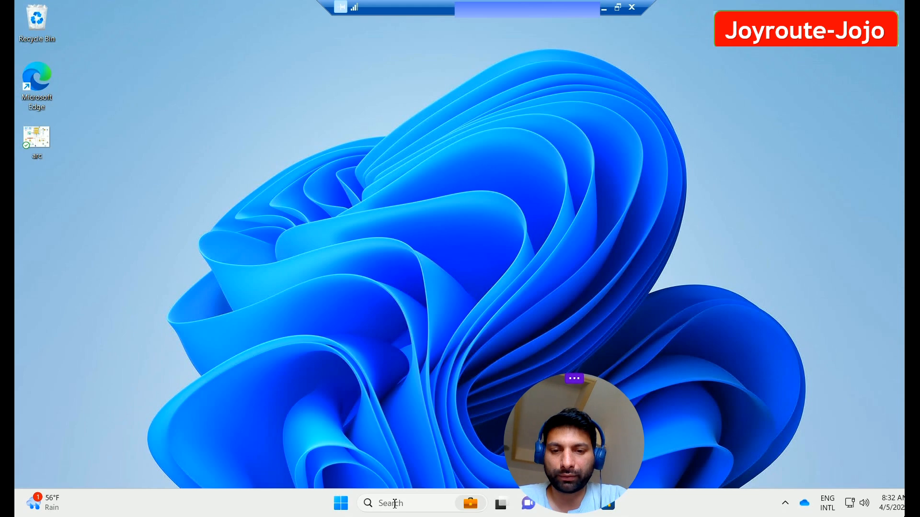
left_click(415, 500)
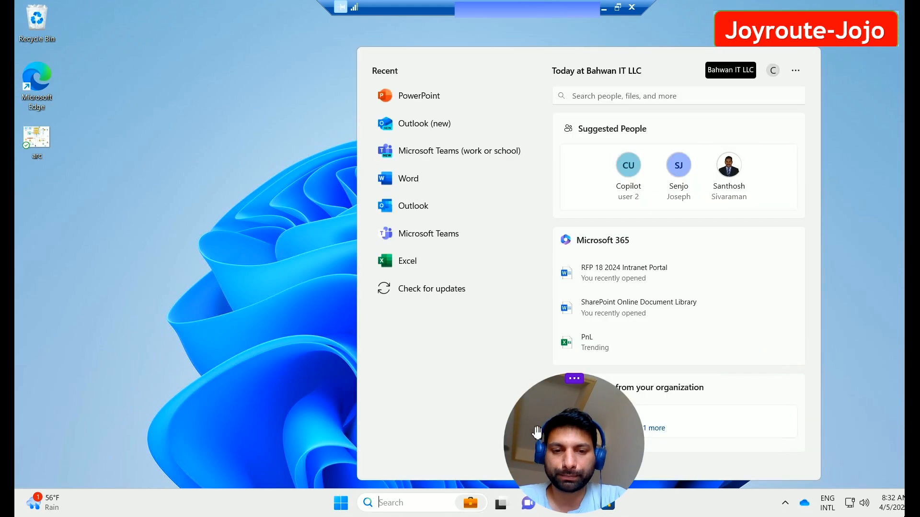
left_click(417, 185)
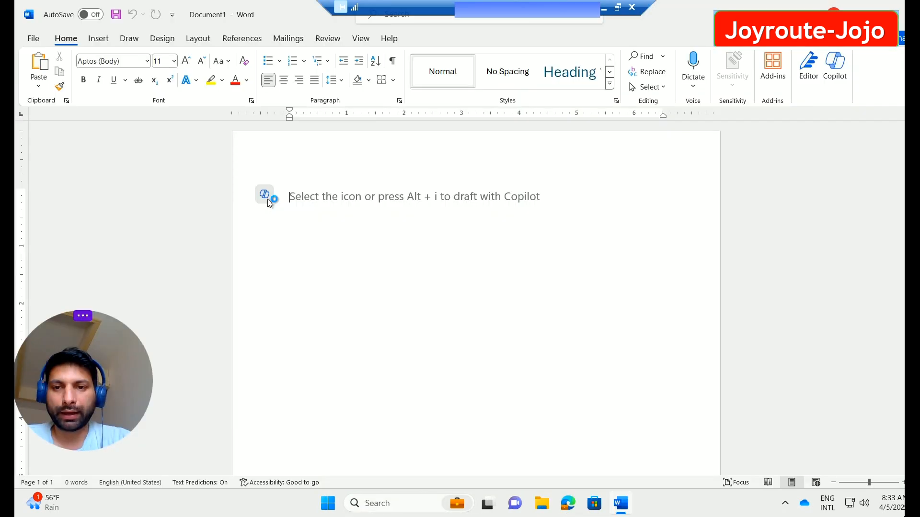
left_click(265, 195)
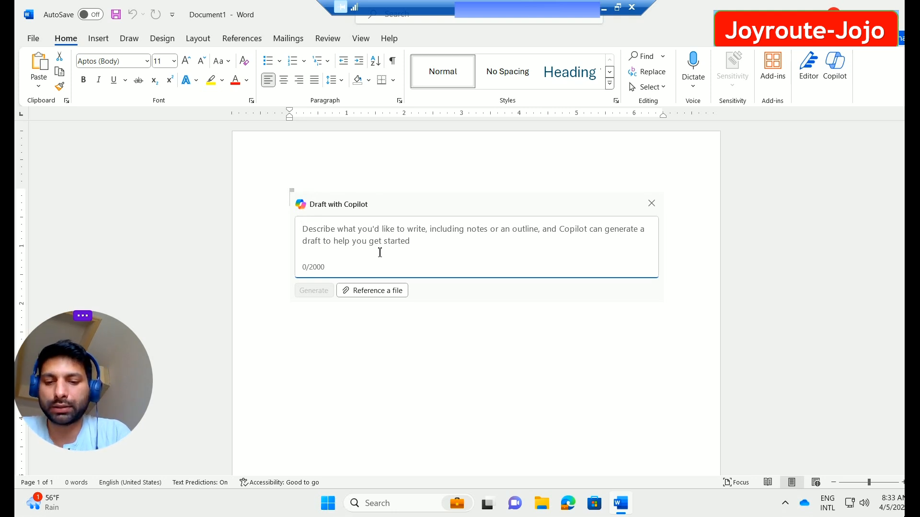
Step: Enter 'Write a job posting for a microsoft-technical consuatnt.' as the Draft with Copilot prompt
type("Write a")
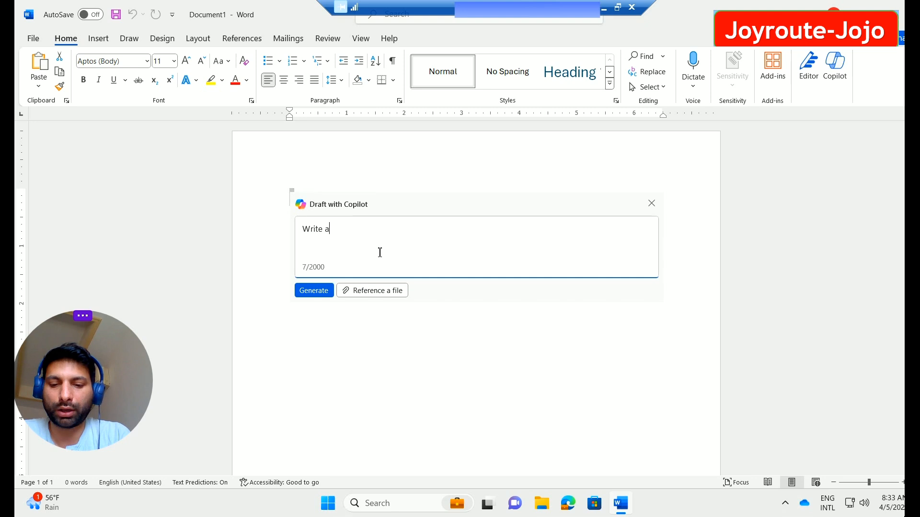
type(" job po")
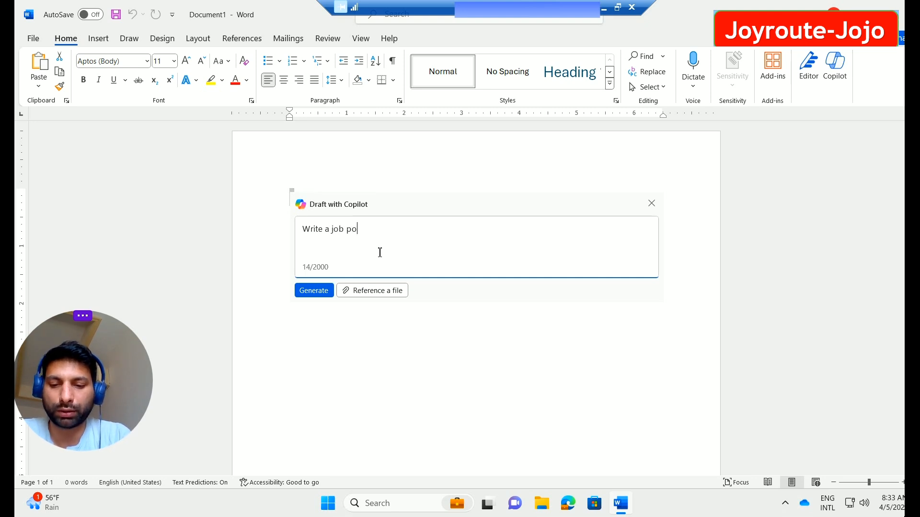
type("sting ")
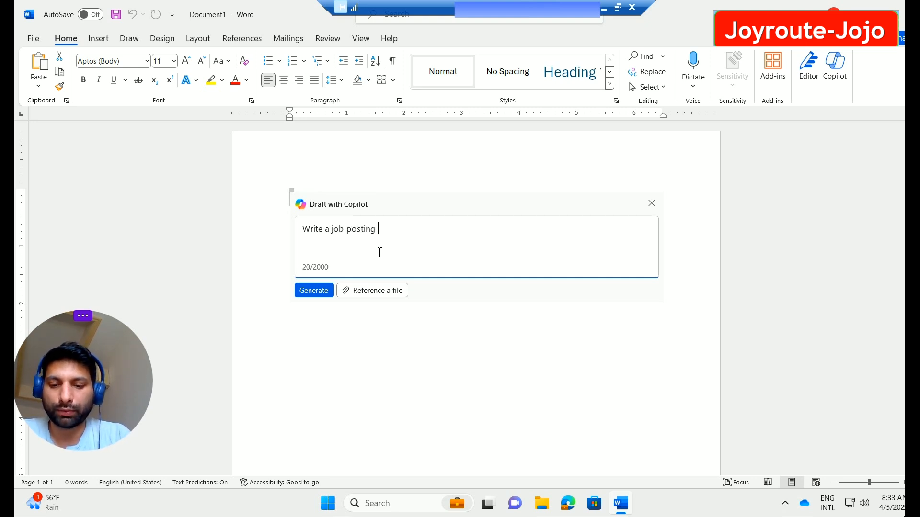
type("for a technical consuatnt")
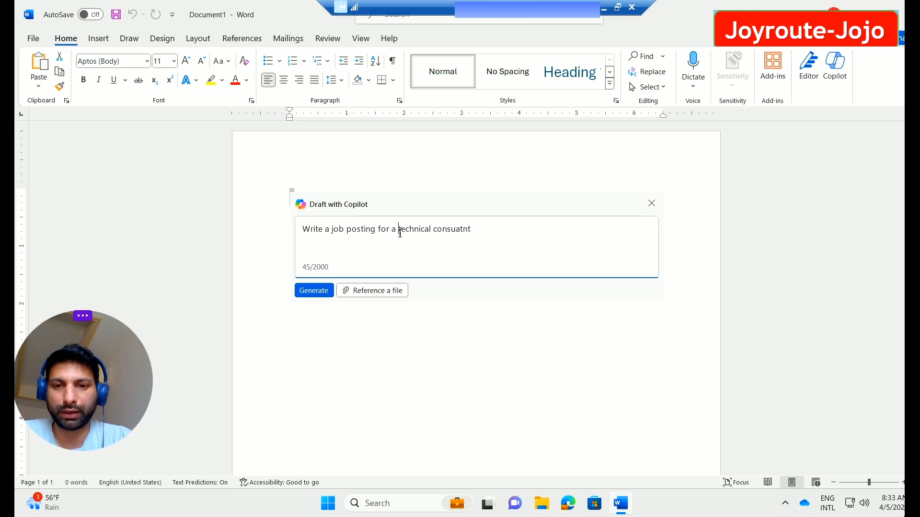
left_click(401, 233)
type("microaoft")
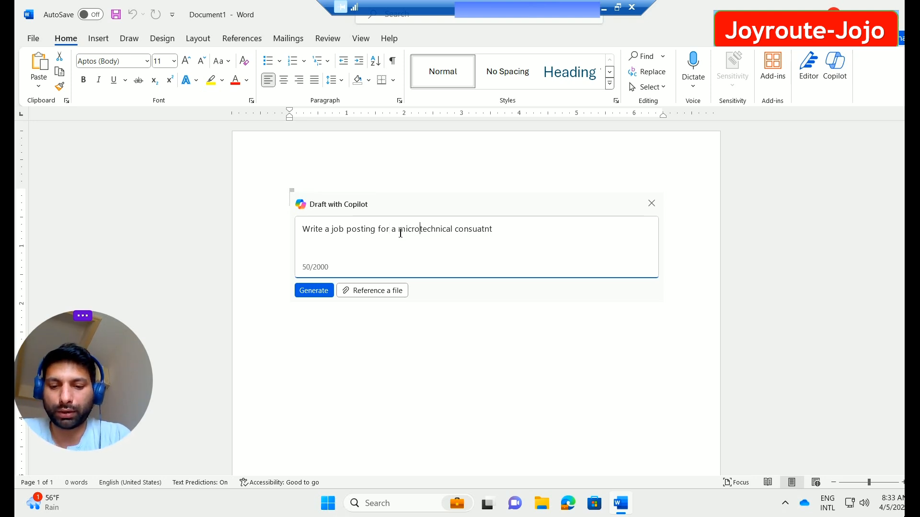
type("-")
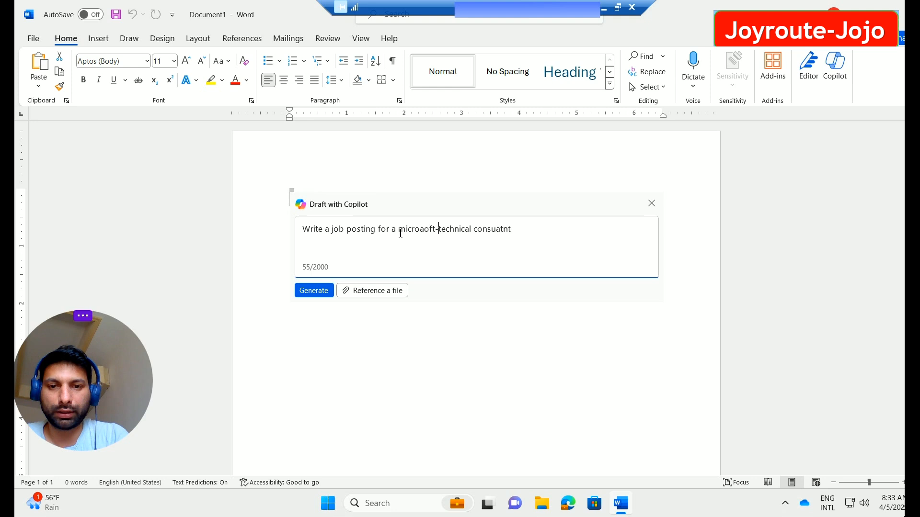
left_click(425, 232)
key("BackSpace")
type("s")
left_click(523, 235)
type(".")
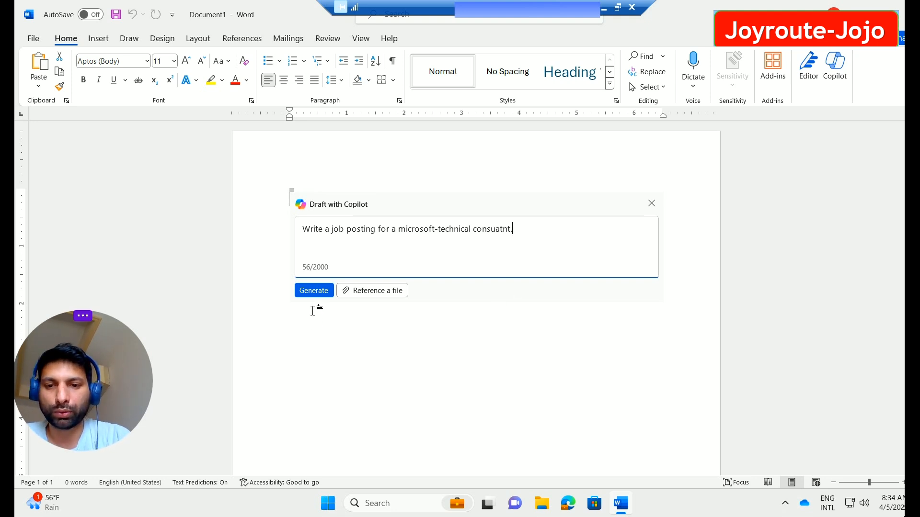
Step: Generate the Microsoft Technical Consultant job posting draft and review it before refining
left_click(320, 293)
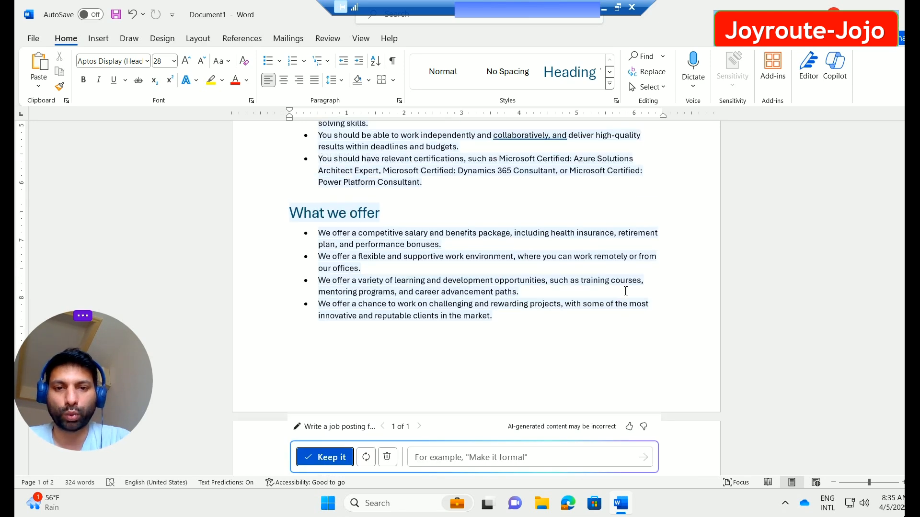
scroll(436, 232, "up", 2)
scroll(502, 238, "up", 2)
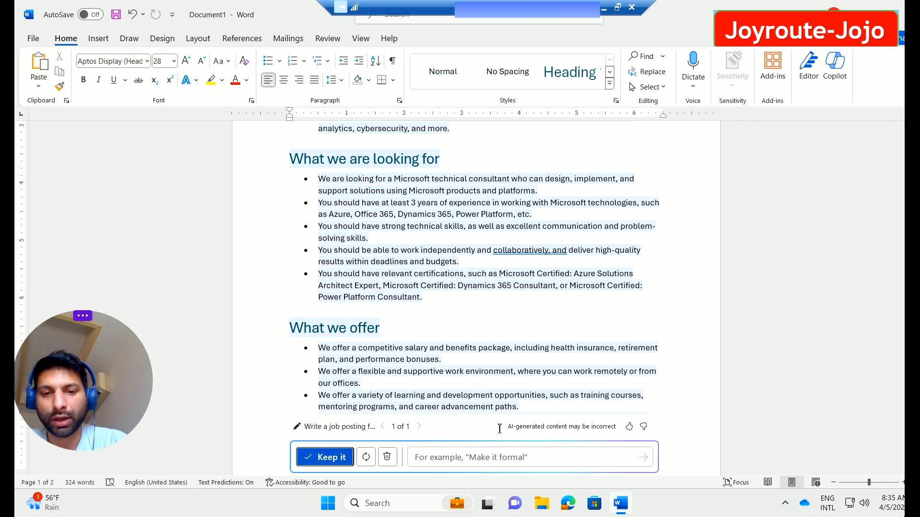
left_click(462, 459)
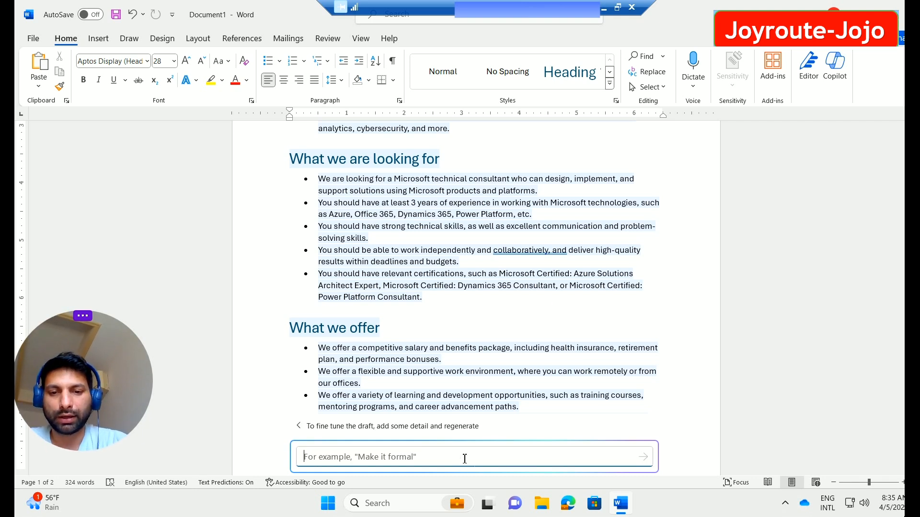
Step: Write a refinement naming the company joyroute-jojo and requiring 10 years' experience
type("My comapn")
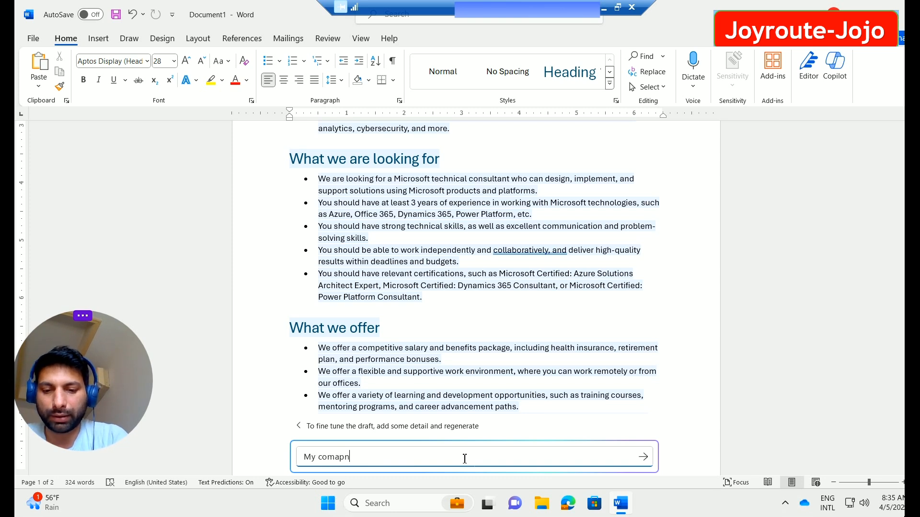
key("BackSpace")
key("BackSpace")
key("BackSpace")
type("pany name")
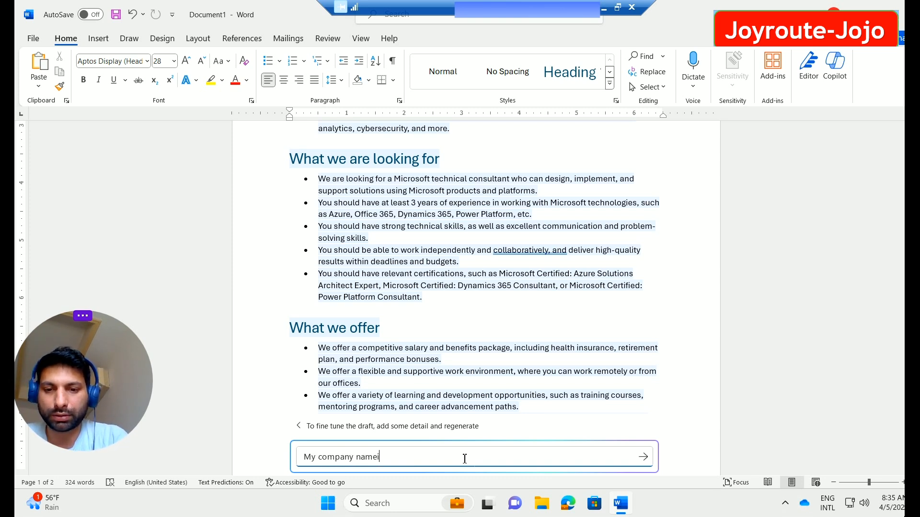
type(" is ")
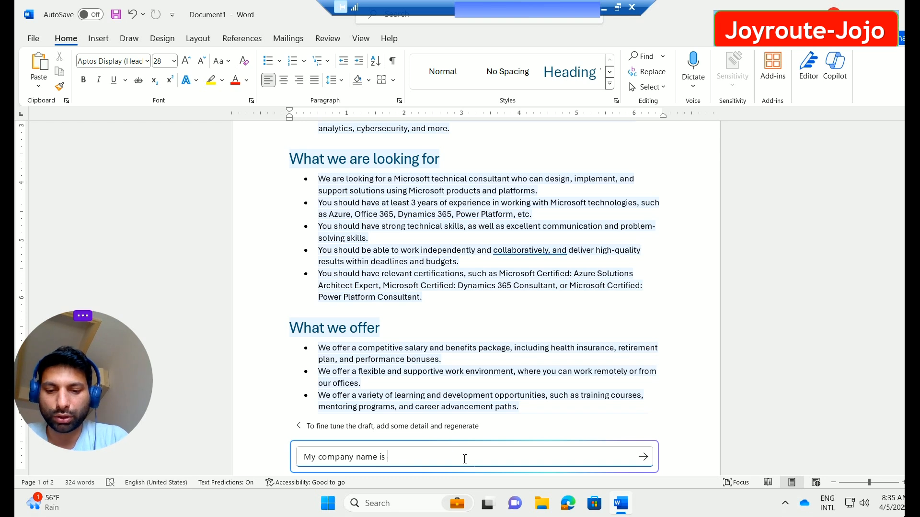
type("joyrout")
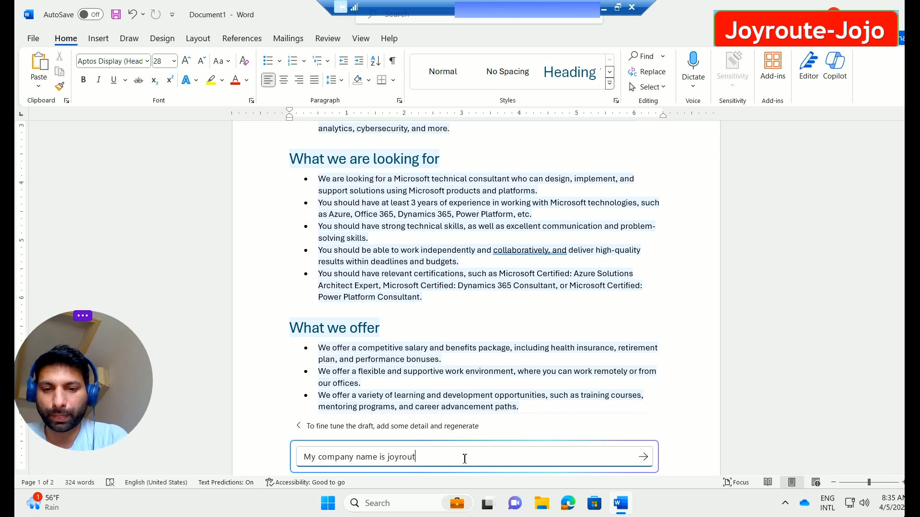
type("e-jojo")
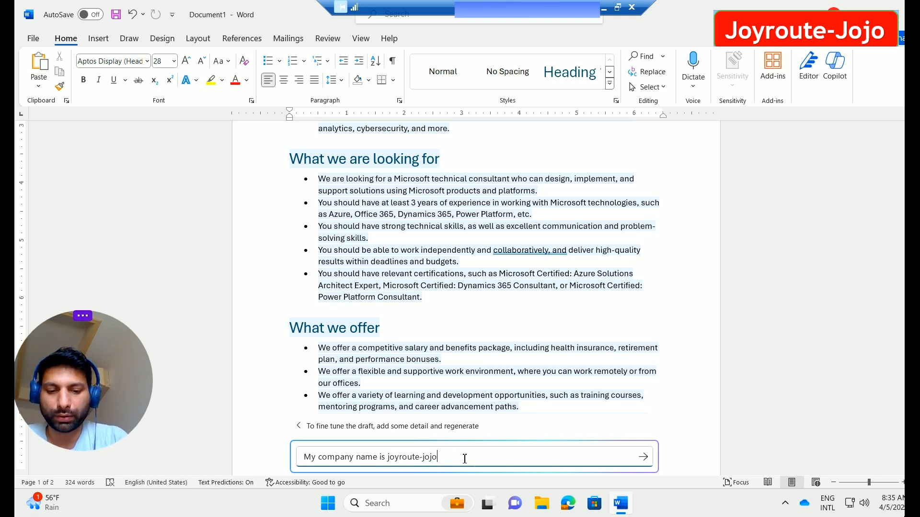
type(" and I re")
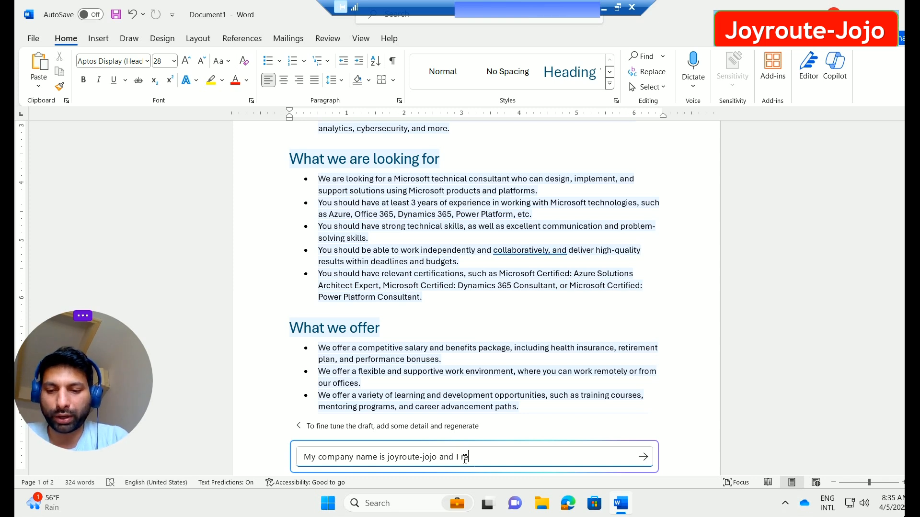
type("quired")
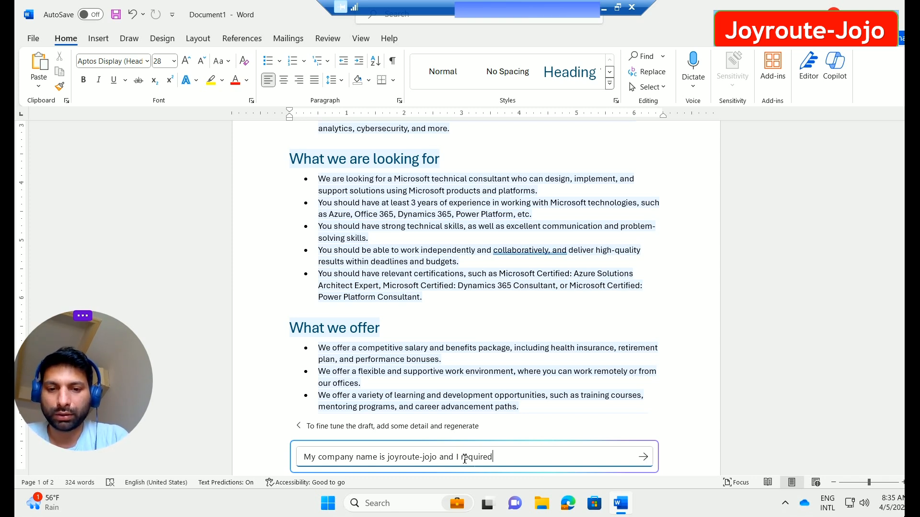
type(" 10 year")
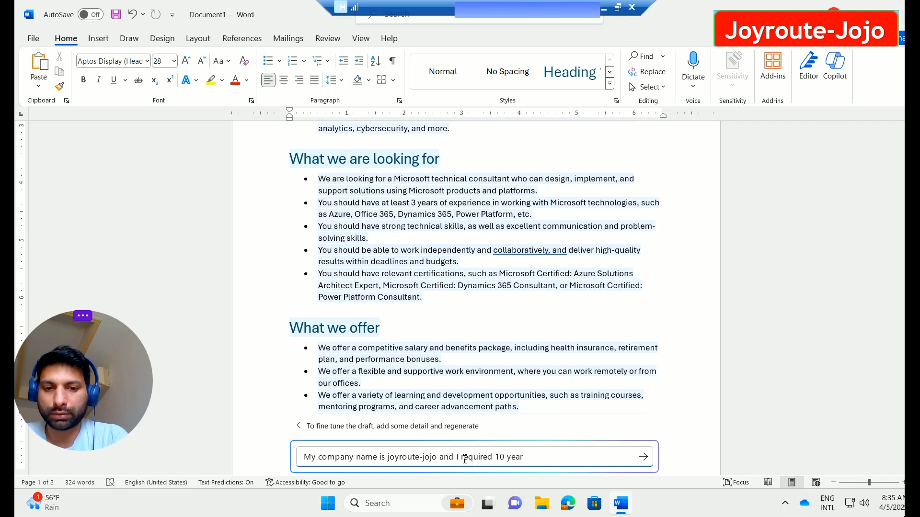
type("s experi")
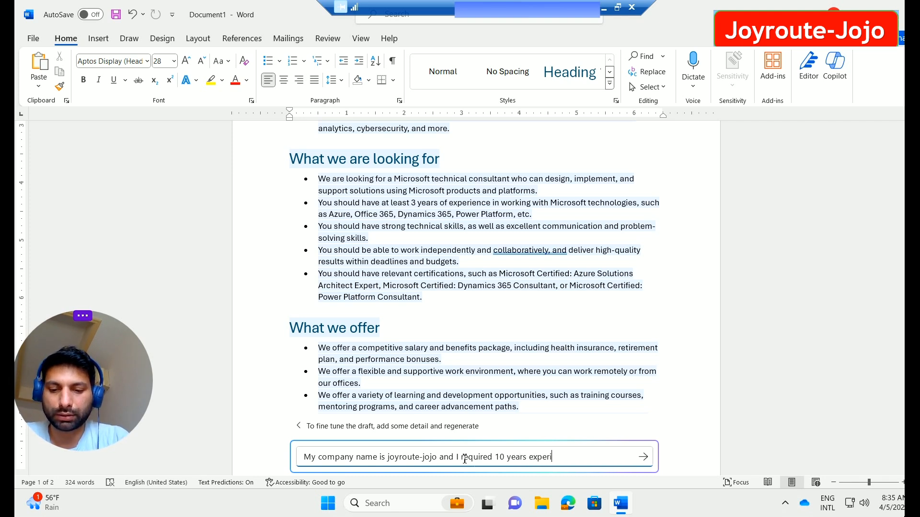
type("nce f")
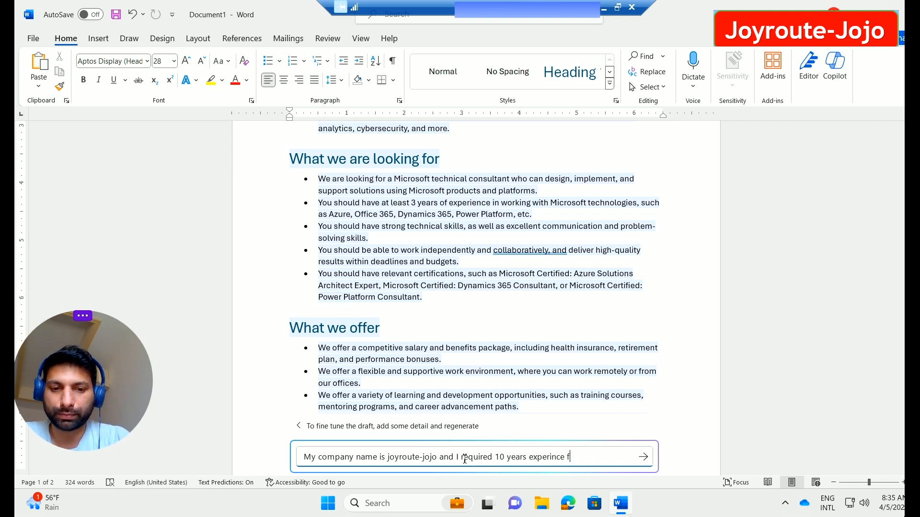
type("or the t")
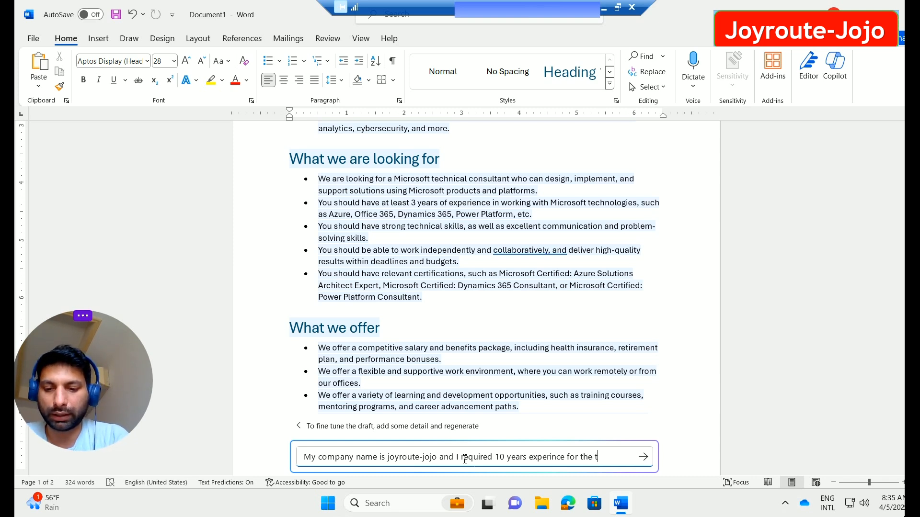
type("echnical co")
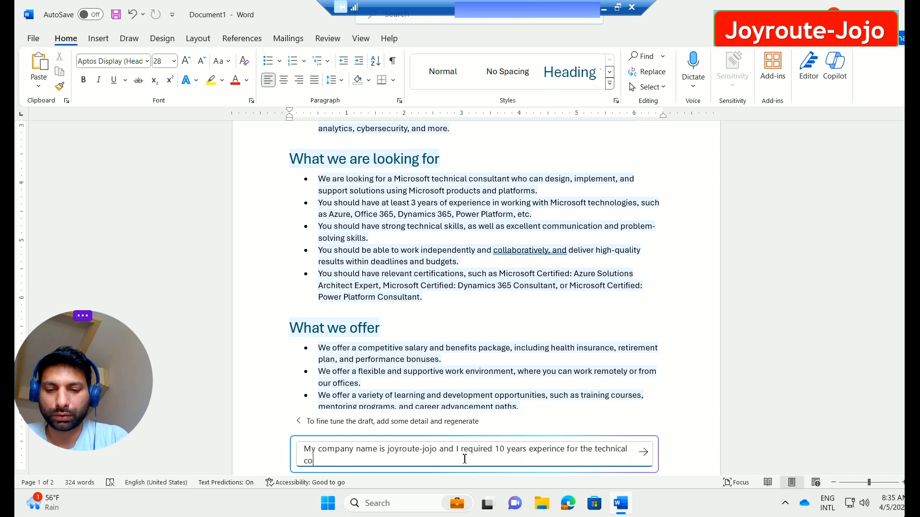
type("nsulatnat")
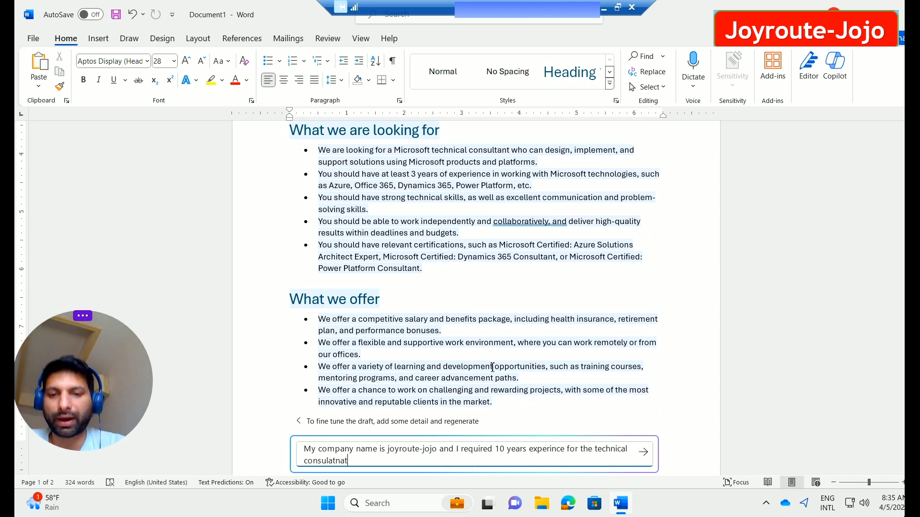
key("shift+Return")
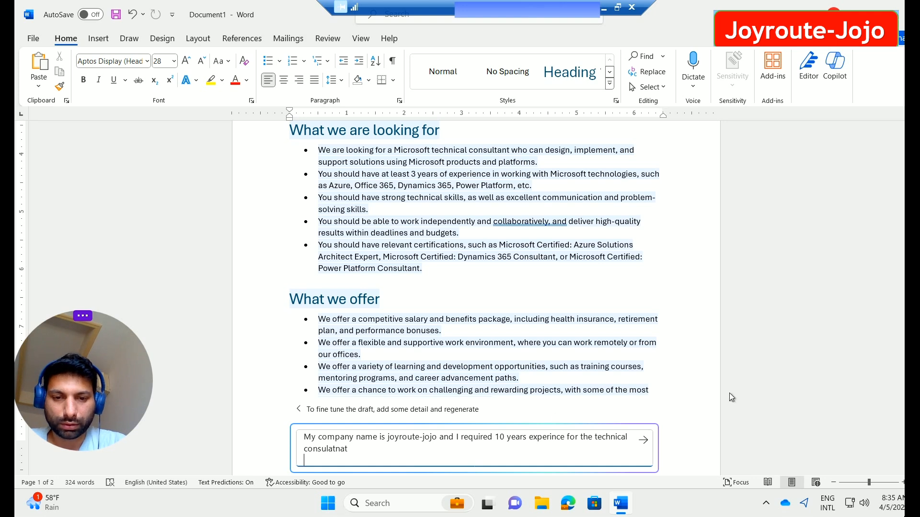
Step: Submit the refinement and review the regenerated joyroute-jojo posting requiring 10 years' experience
left_click(644, 439)
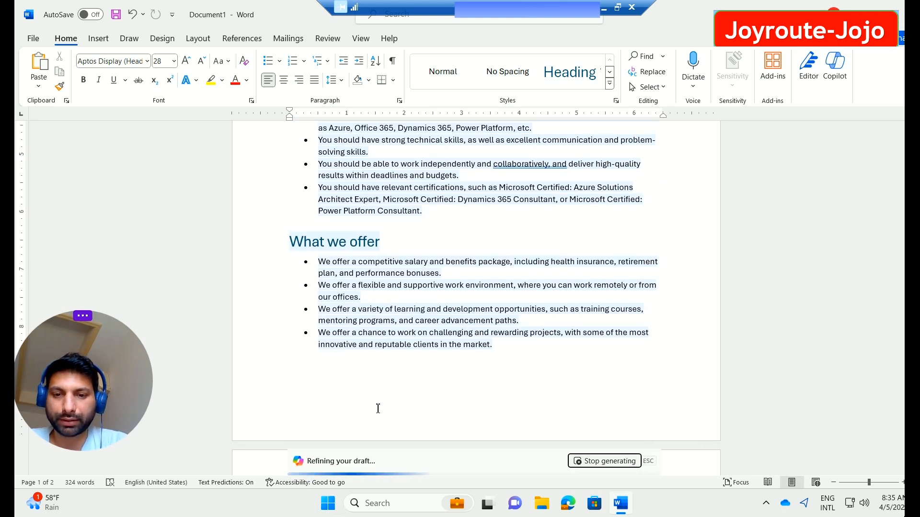
scroll(463, 399, "up", 2)
scroll(574, 283, "up", 2)
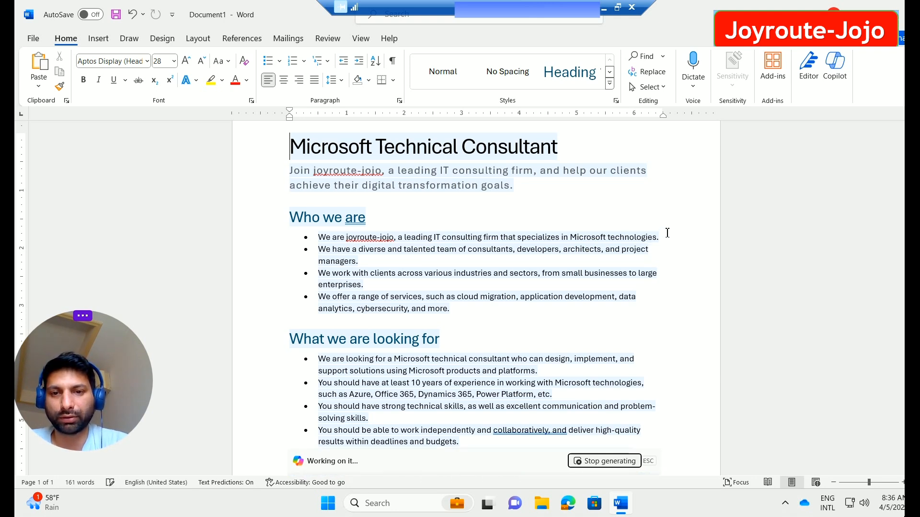
scroll(516, 283, "down", 3)
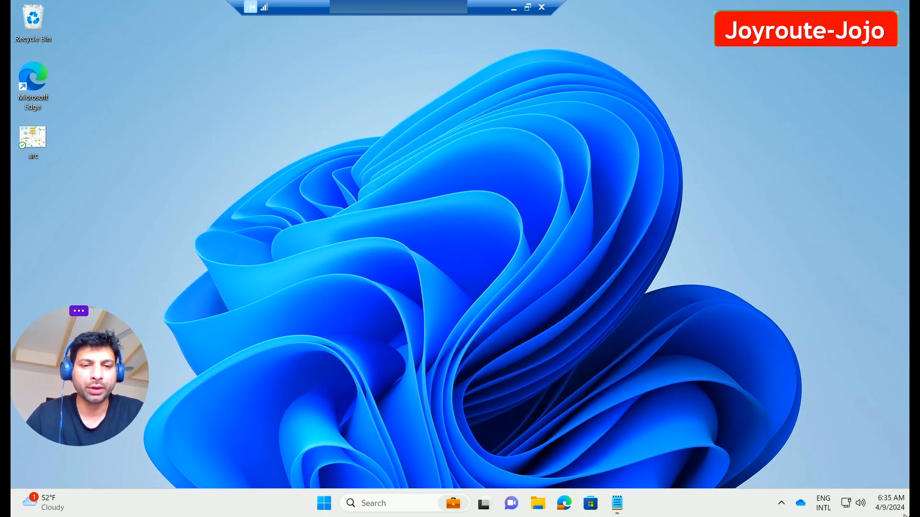
Step: Open the Windows Start menu to launch Word and create a blank document
key("super")
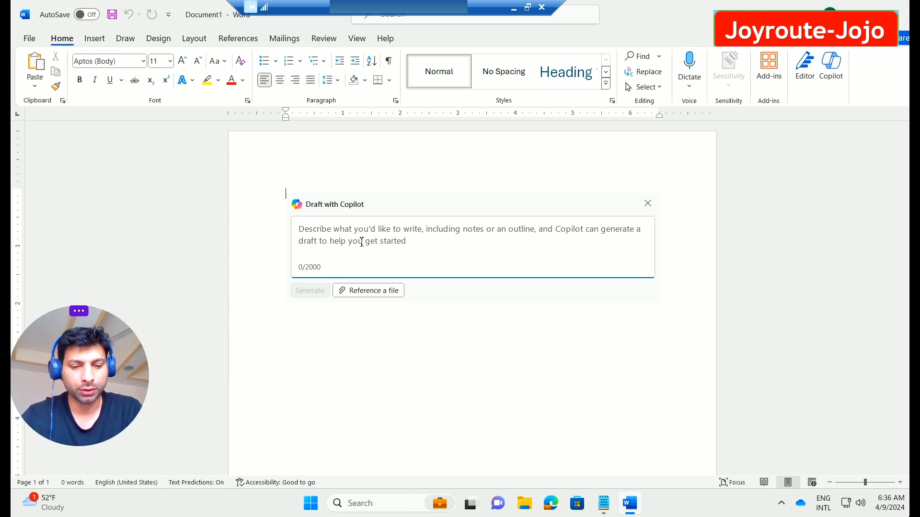
Step: Paste the request for a Microsoft technical consultant job post (10 years Azure and M365)
type("Generate a job post for the Microsoft technical consutnat with 10 years experience in azure and m365")
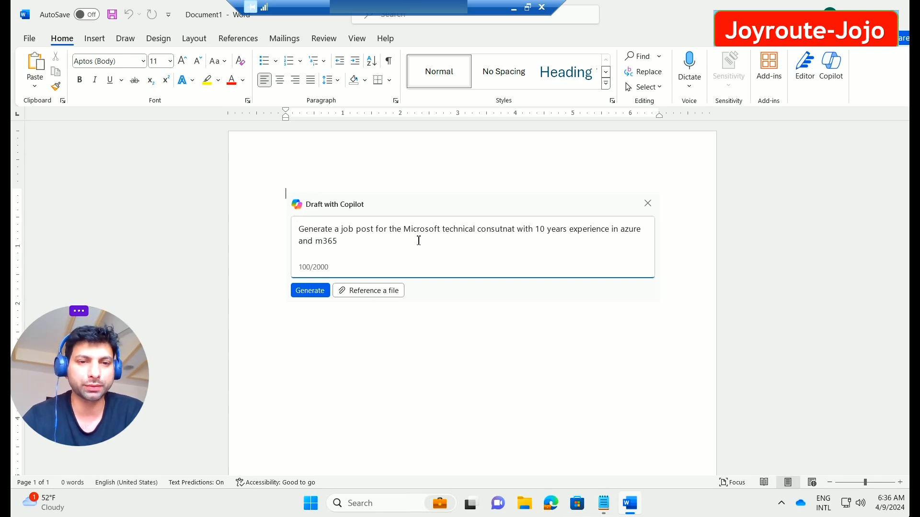
Step: Generate the Microsoft Technical Consultant job post draft and scroll through it
left_click(317, 293)
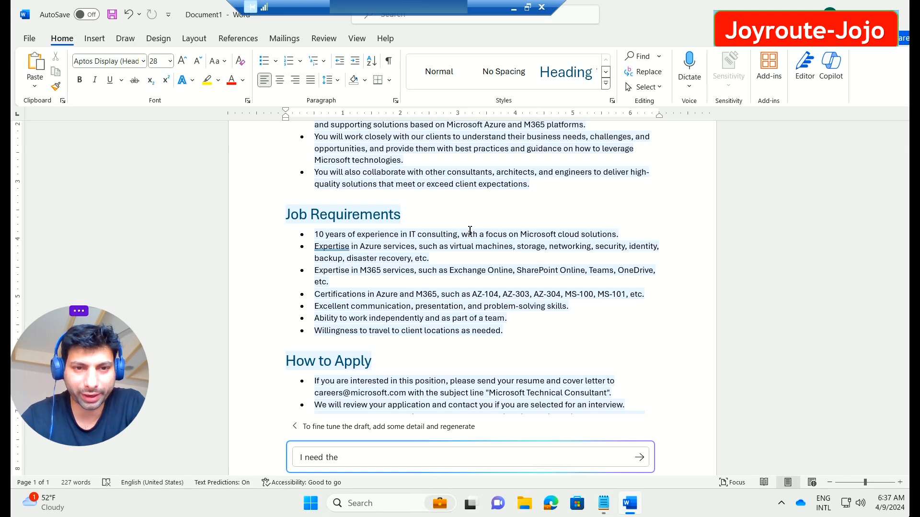
scroll(493, 284, "down", 2)
scroll(530, 323, "up", 3)
scroll(496, 276, "up", 3)
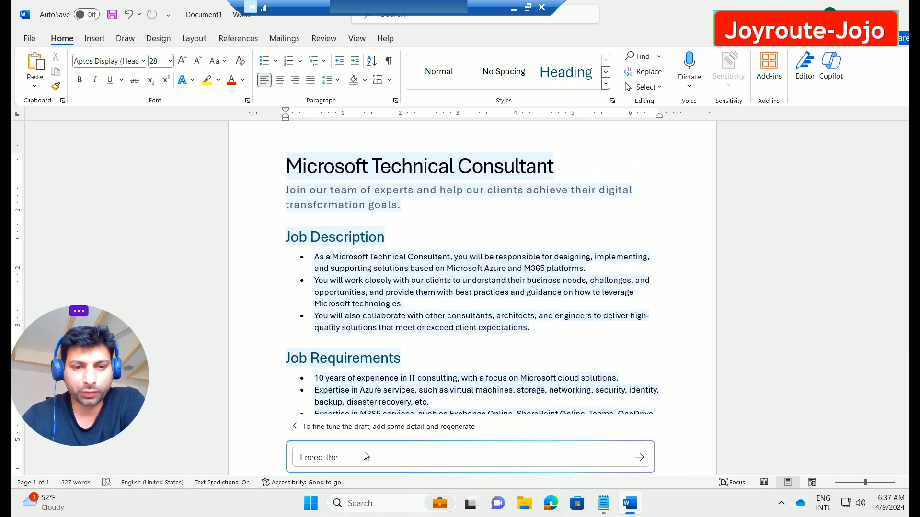
Step: Replace the refinement text with 'I need job description in paragarph' and submit it
left_click_drag(341, 458, 293, 466)
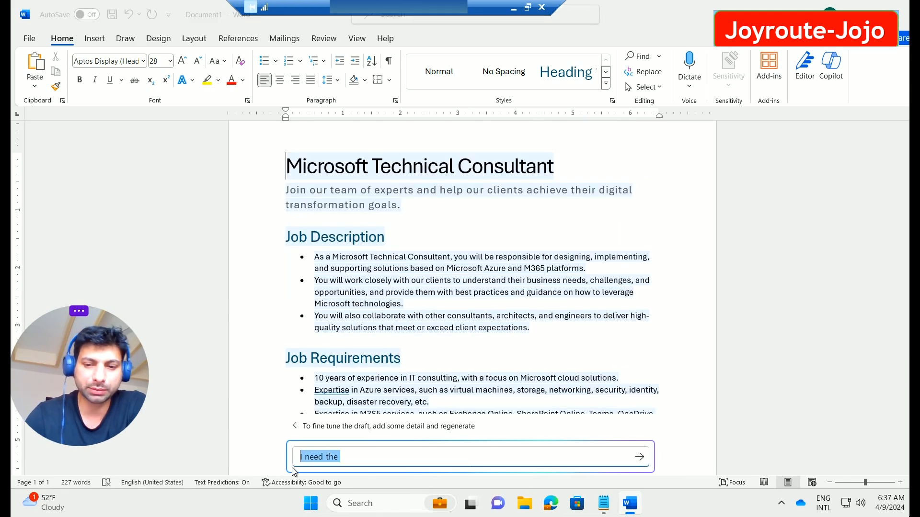
key("BackSpace")
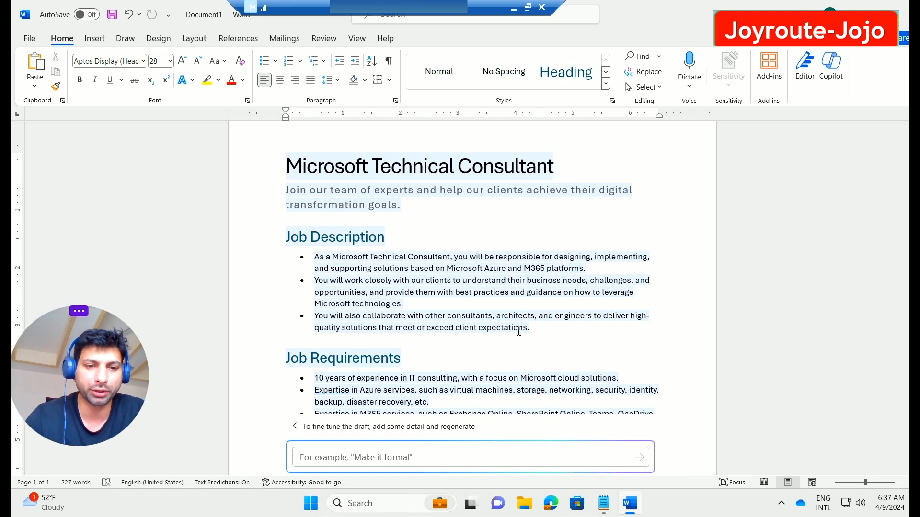
left_click(381, 464)
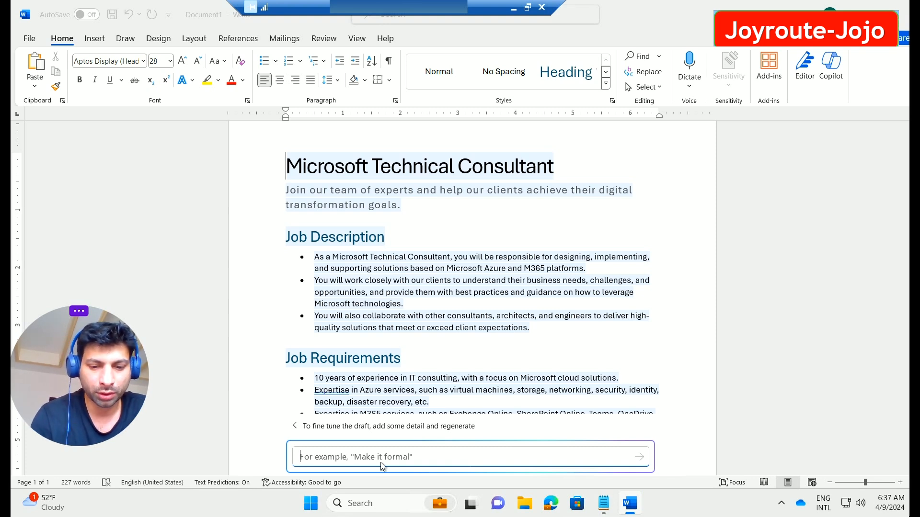
type("I need job description")
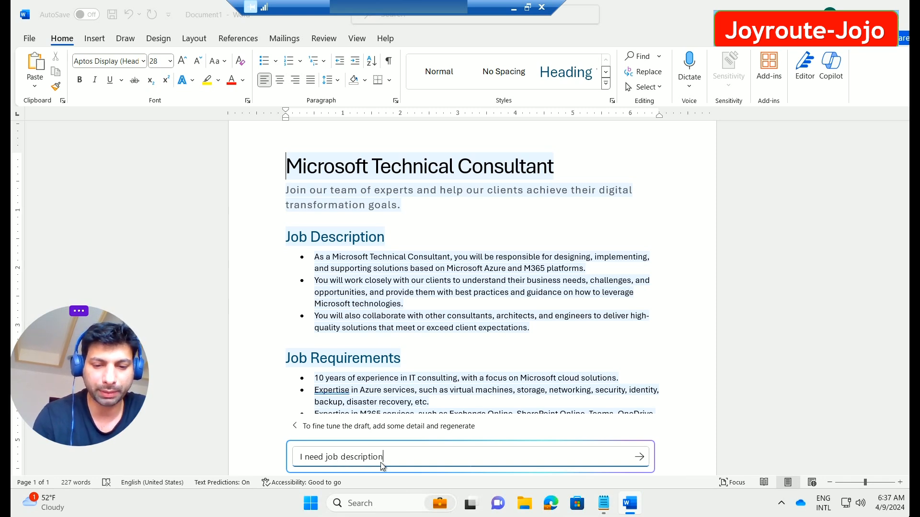
type(" in paragarph")
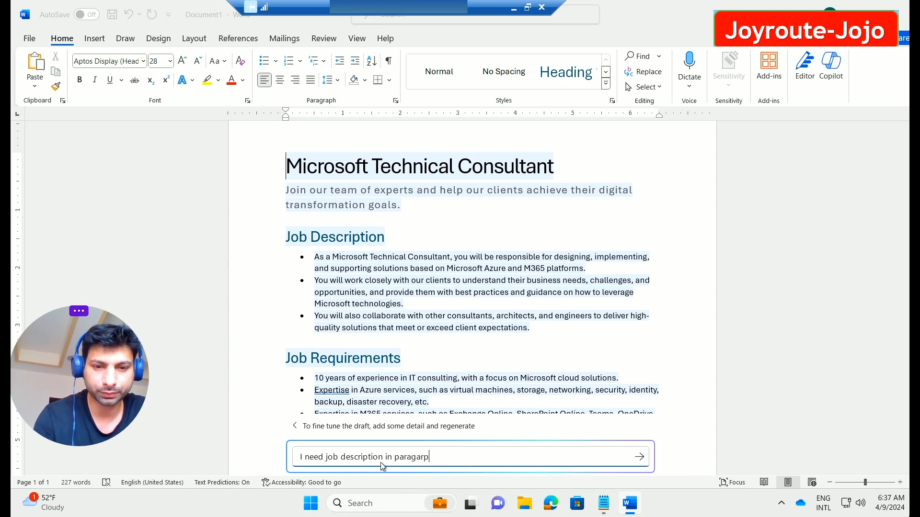
left_click(639, 457)
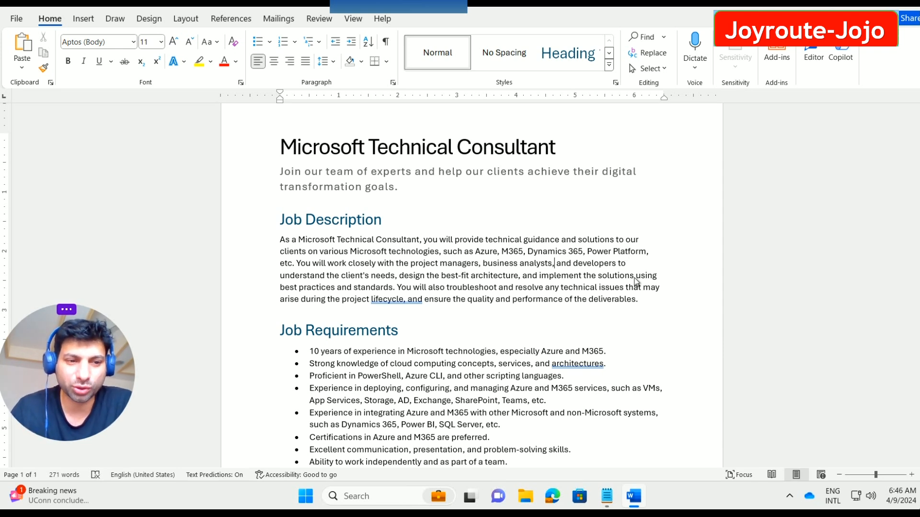
Step: Keep the regenerated draft and select the entire Job Description paragraph
key("End")
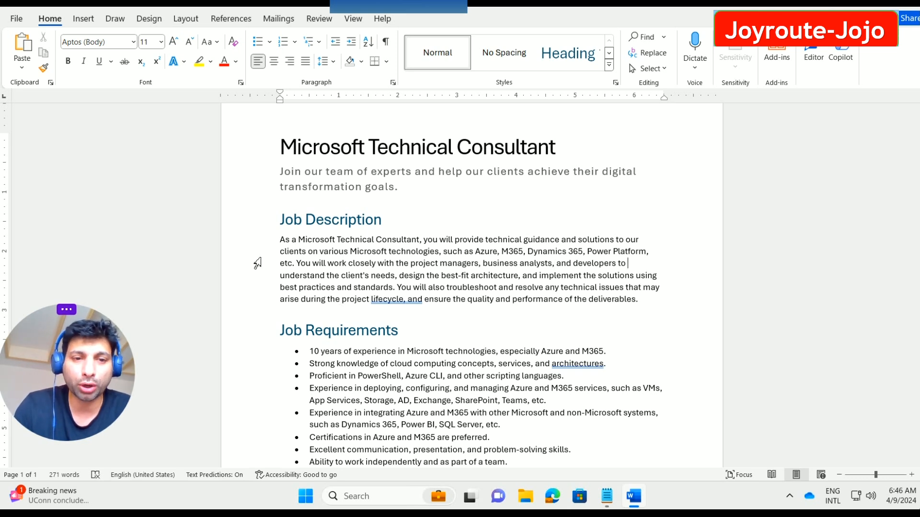
left_click_drag(283, 240, 658, 305)
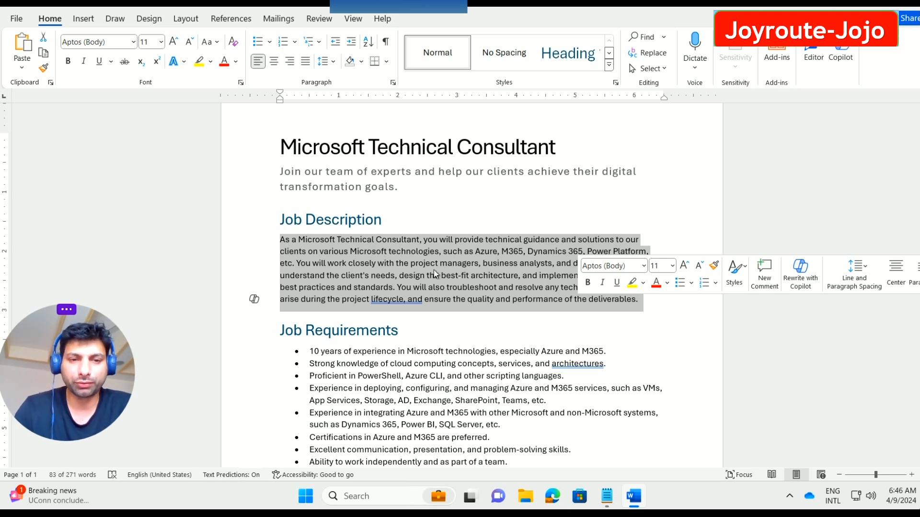
left_click(625, 331)
left_click_drag(279, 239, 626, 299)
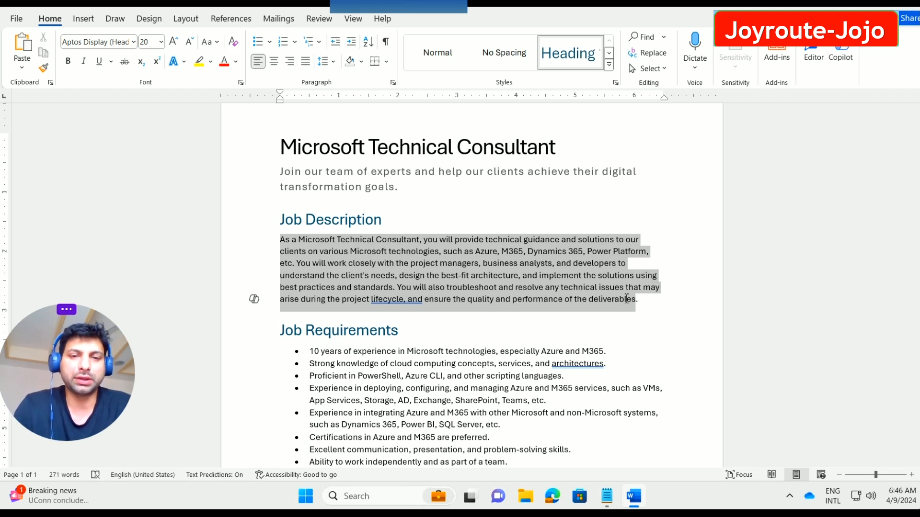
left_click_drag(626, 299, 626, 299)
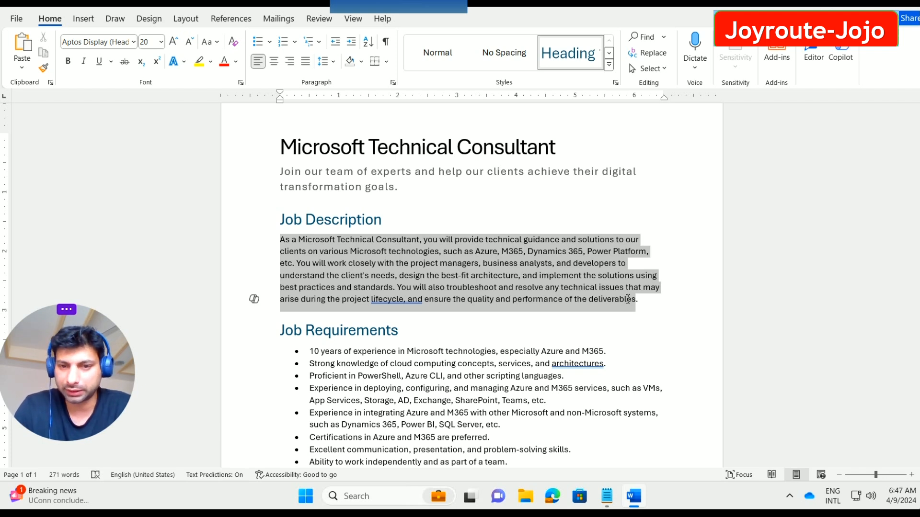
Step: Browse all three Copilot rewrites of the Job Description paragraph and change tone from Neutral to Casual
left_click(255, 301)
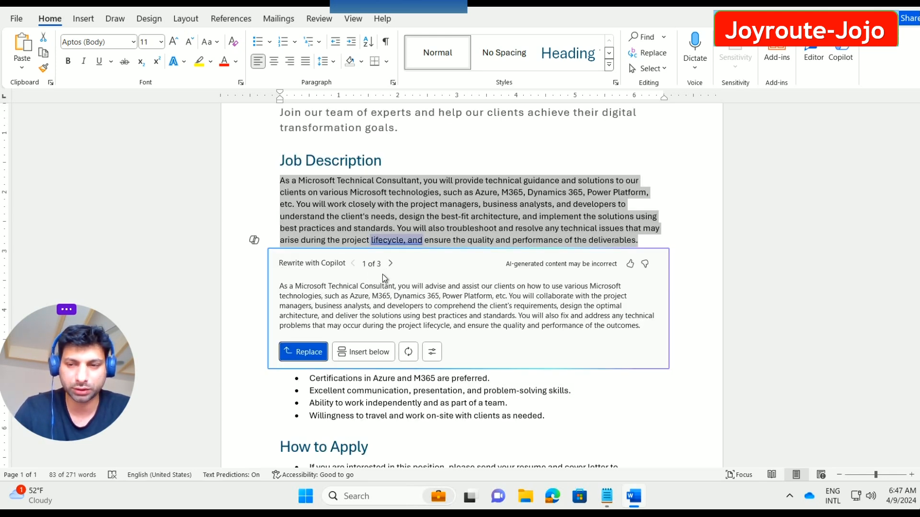
left_click(391, 264)
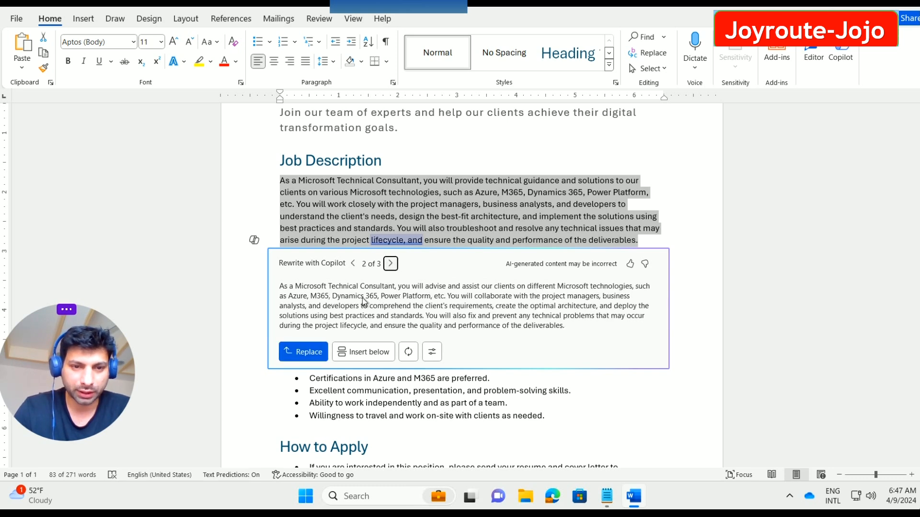
left_click(390, 264)
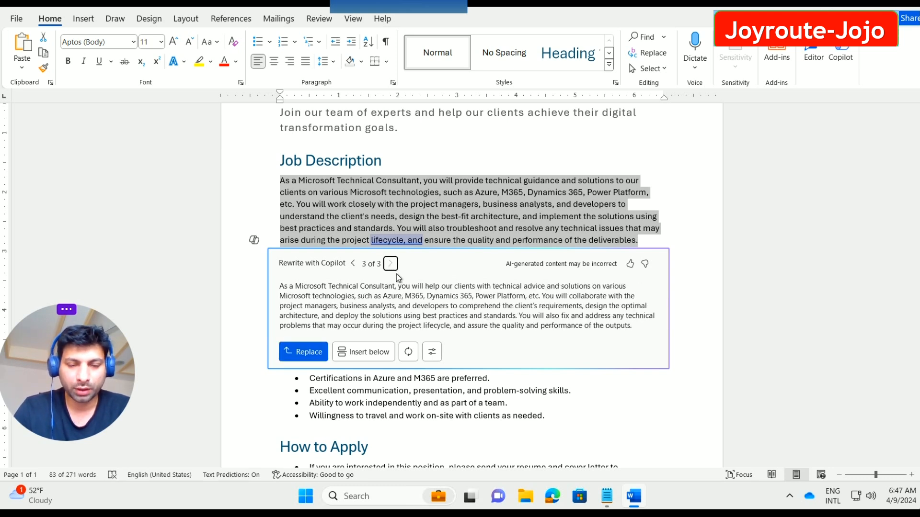
left_click(433, 351)
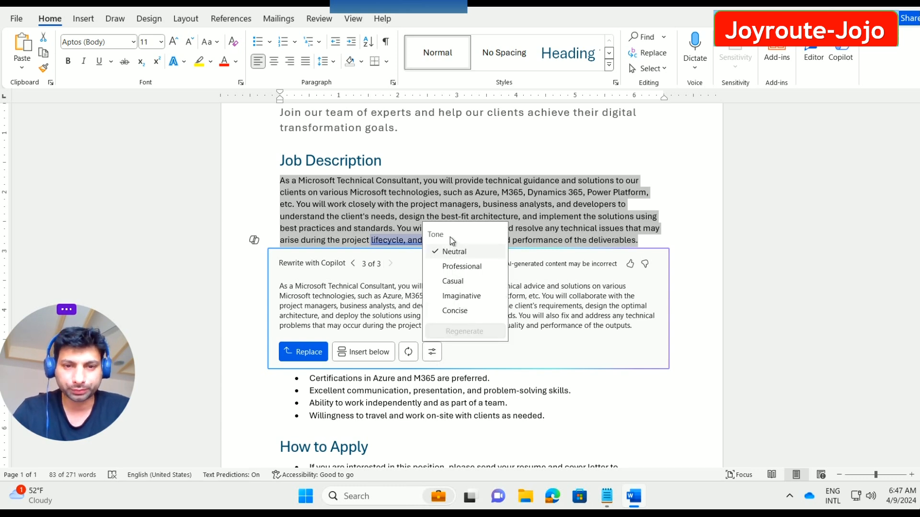
left_click(470, 283)
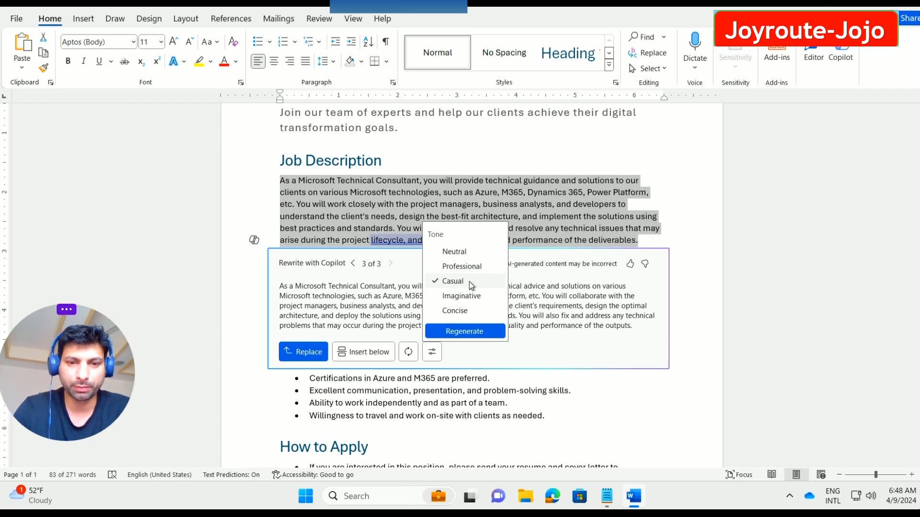
Step: Regenerate and browse the three casual rewrites, then dismiss them, keeping the original paragraph
left_click(476, 331)
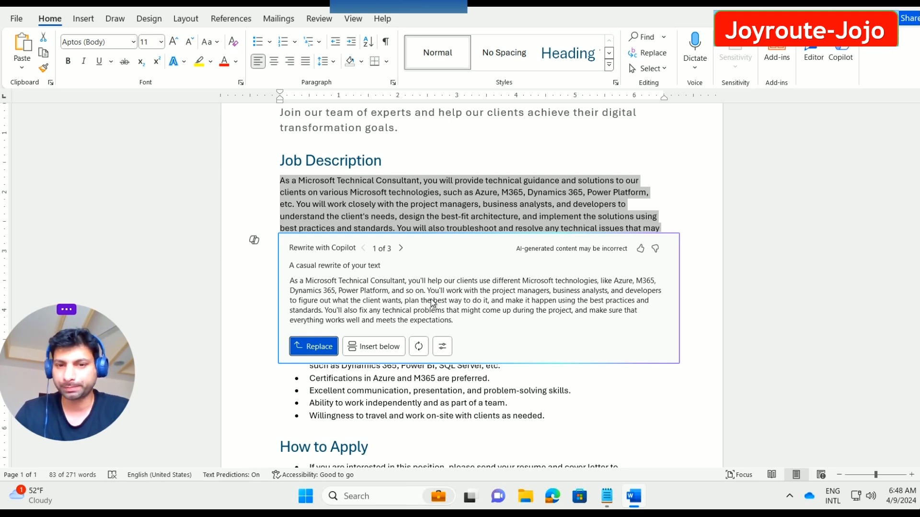
left_click(401, 250)
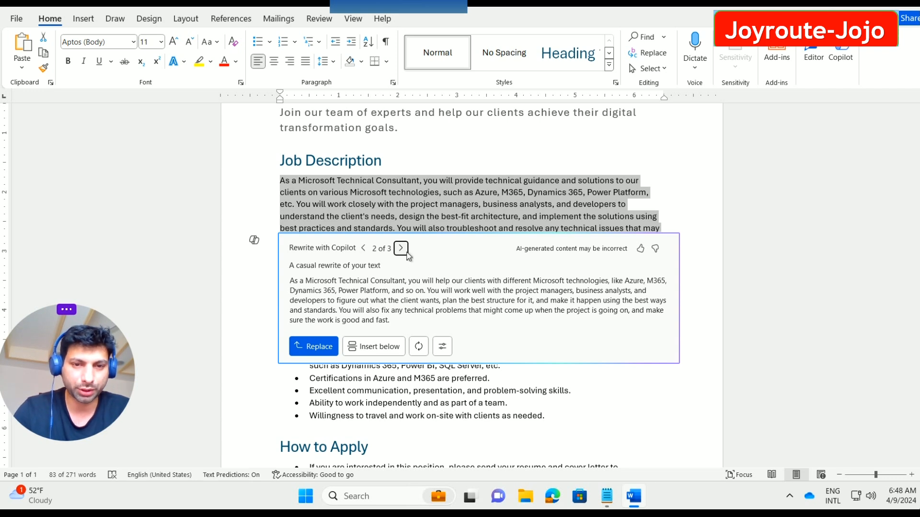
left_click(401, 249)
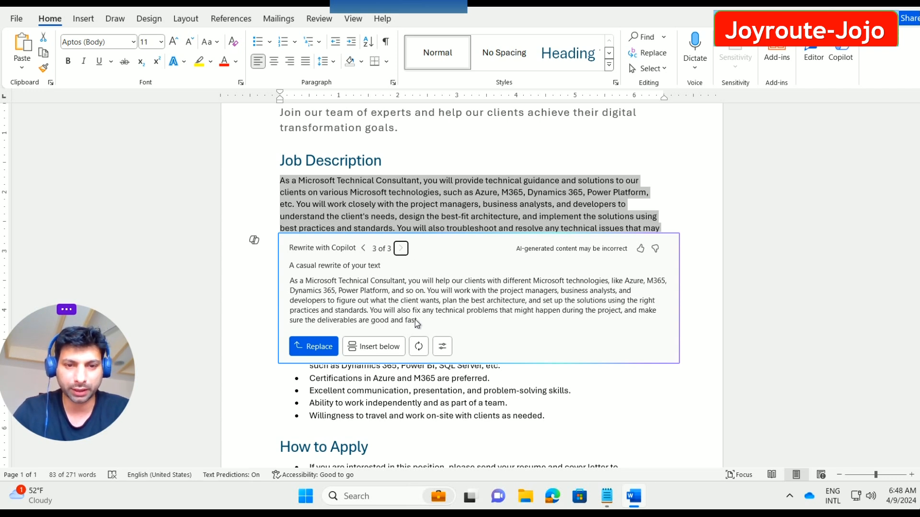
left_click(443, 349)
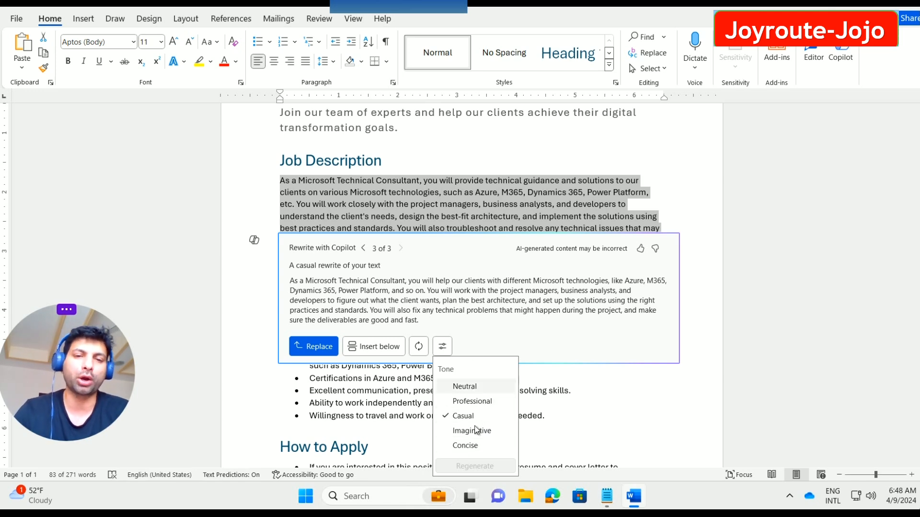
key("Escape")
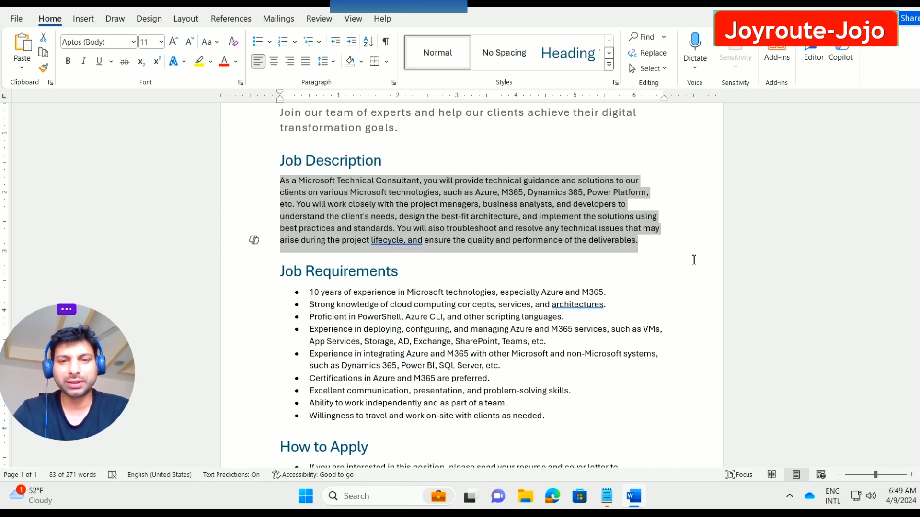
left_click(266, 173)
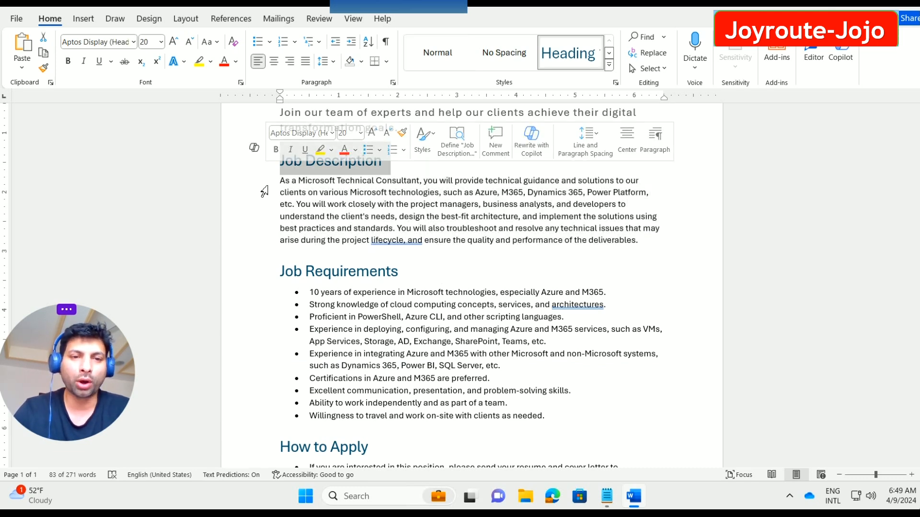
left_click(639, 255)
left_click_drag(642, 242, 271, 191)
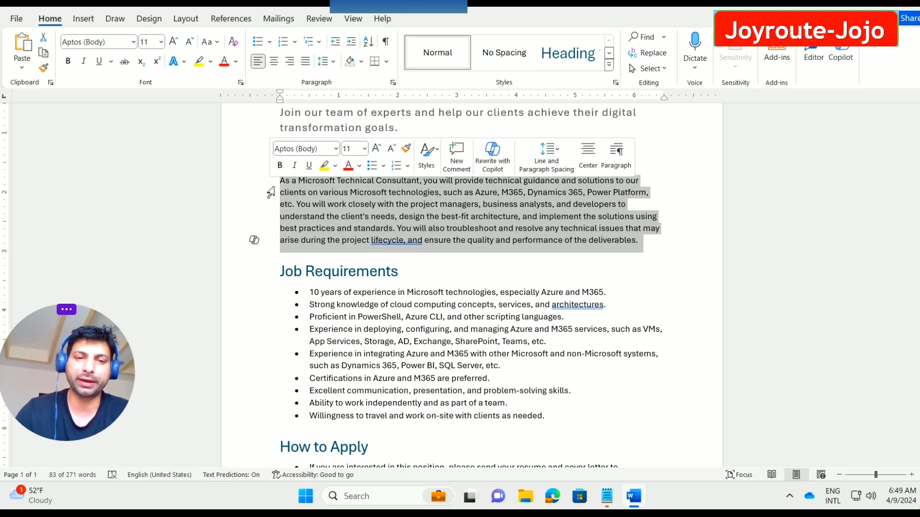
left_click(452, 330)
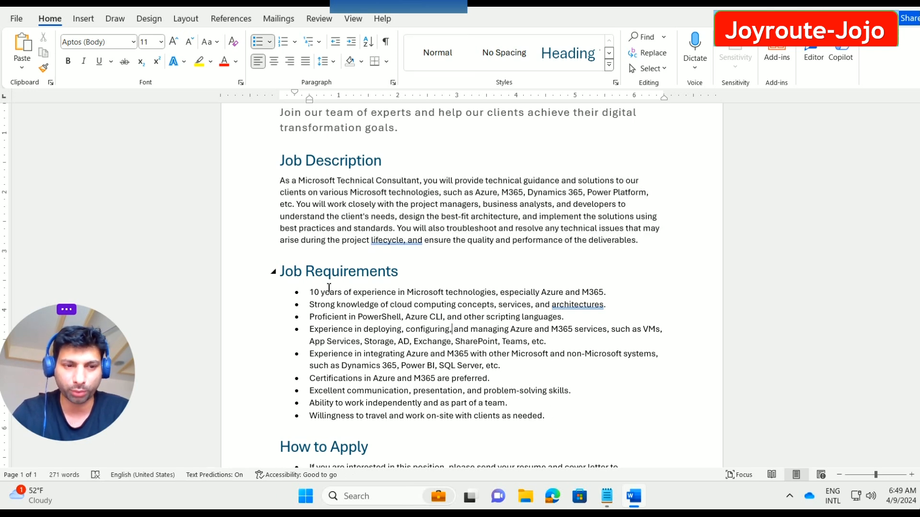
left_click_drag(546, 416, 265, 292)
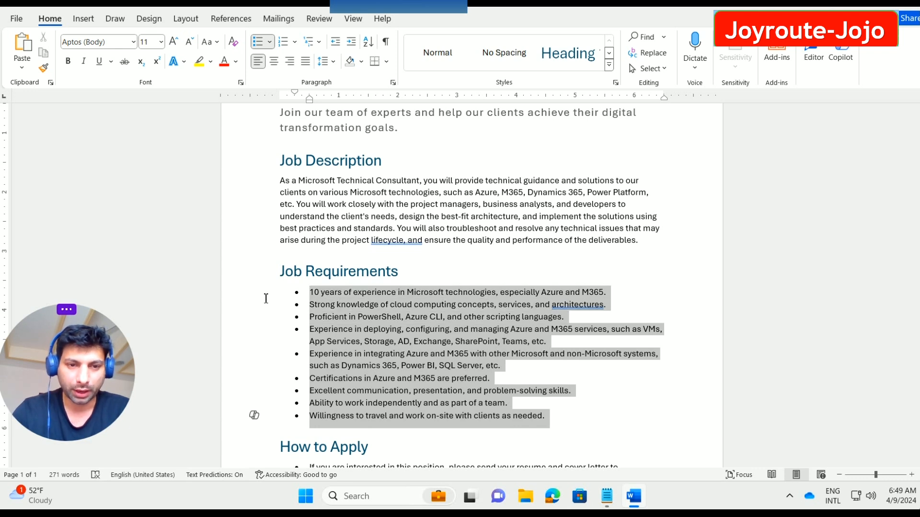
left_click(254, 417)
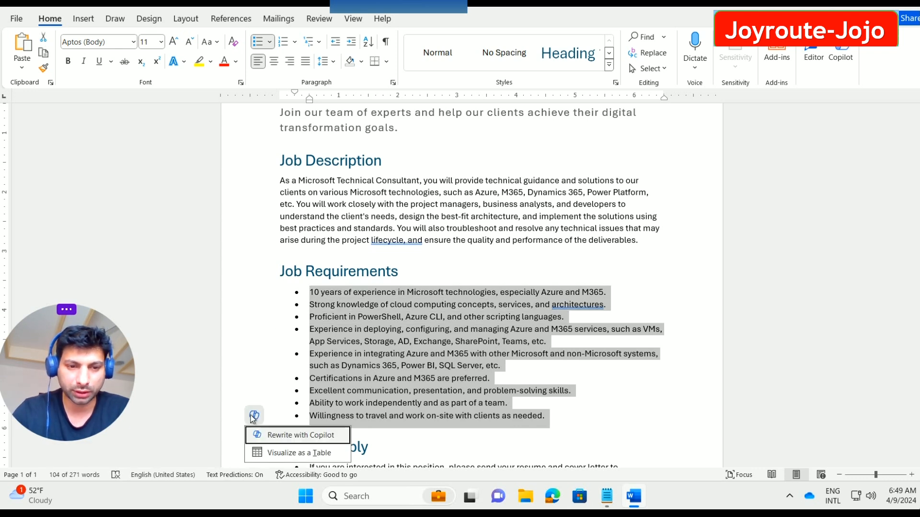
left_click(298, 435)
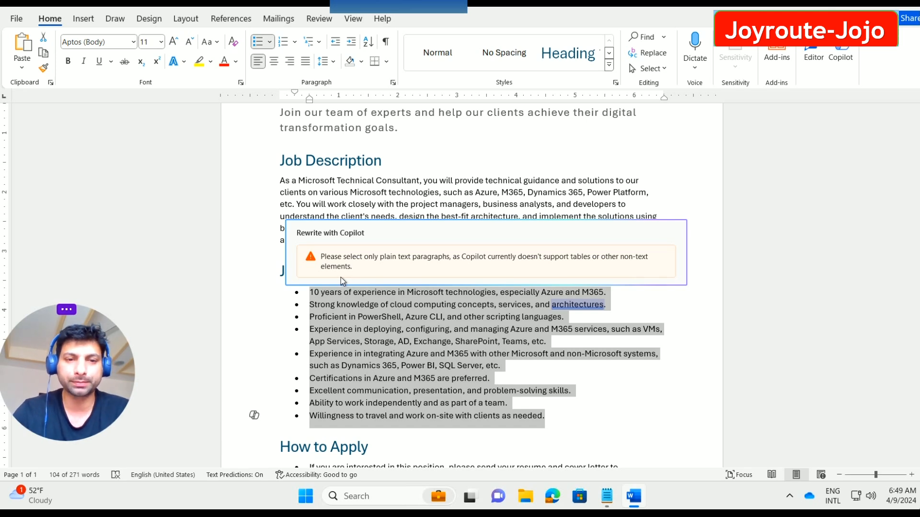
left_click(259, 204)
left_click_drag(618, 251, 296, 174)
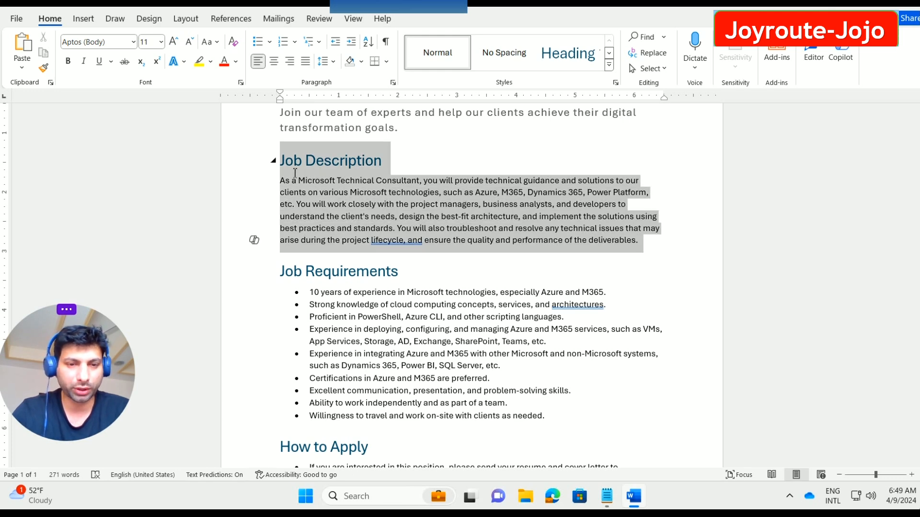
Step: Select all nine Job Requirements bullets
left_click(543, 417)
left_click_drag(542, 420, 288, 295)
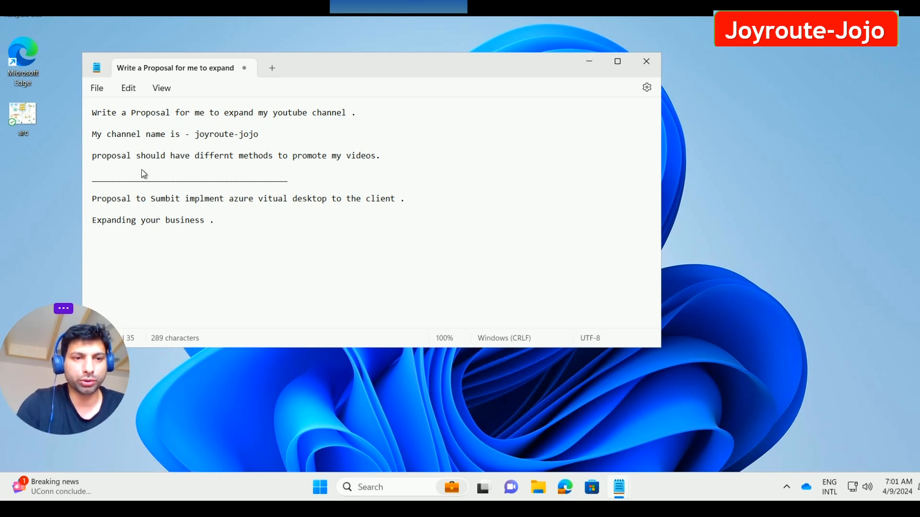
Step: Focus the proposal prompt in Notepad, then start a Copilot draft in a blank document
left_click(326, 145)
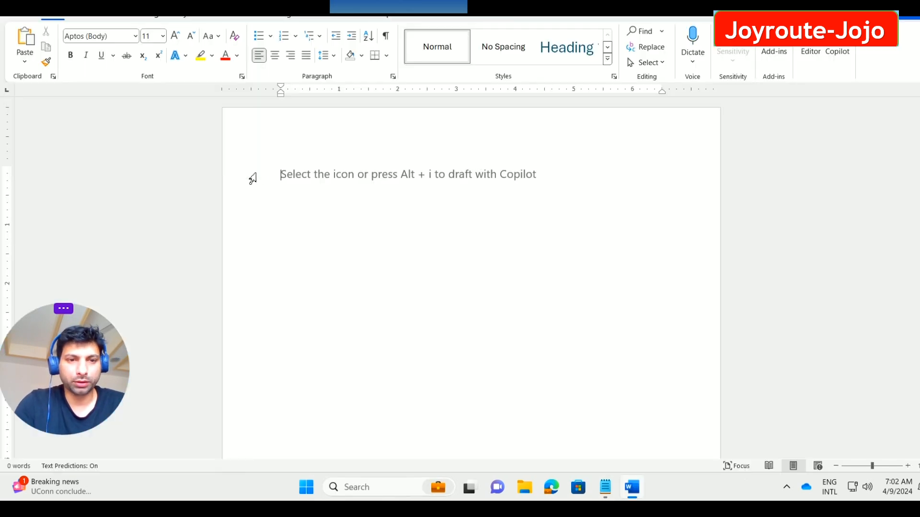
left_click(250, 178)
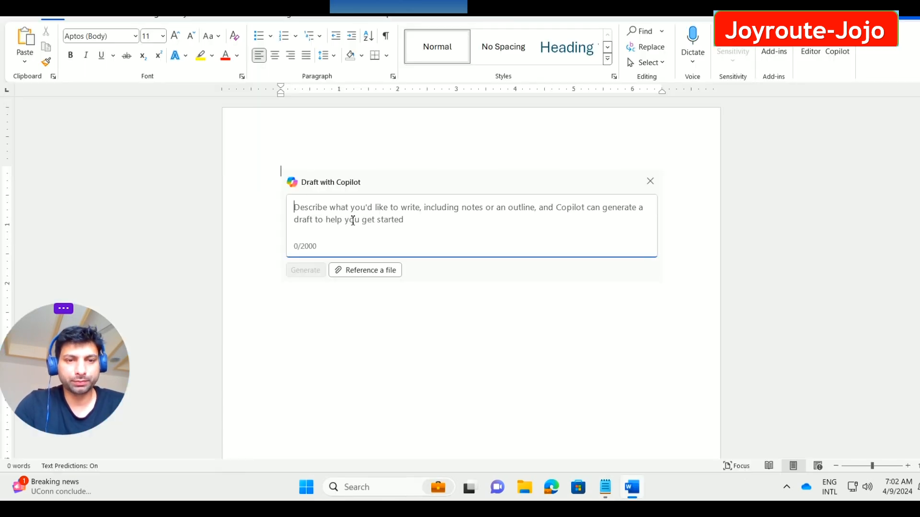
Step: Paste the YouTube channel expansion prompt, generate the proposal, and scroll through the draft
type("Write a Proposal for me to expand my youtube channel .  My channel name is - joyroute-jojo  proposal should have differnt methods to promote my videos.")
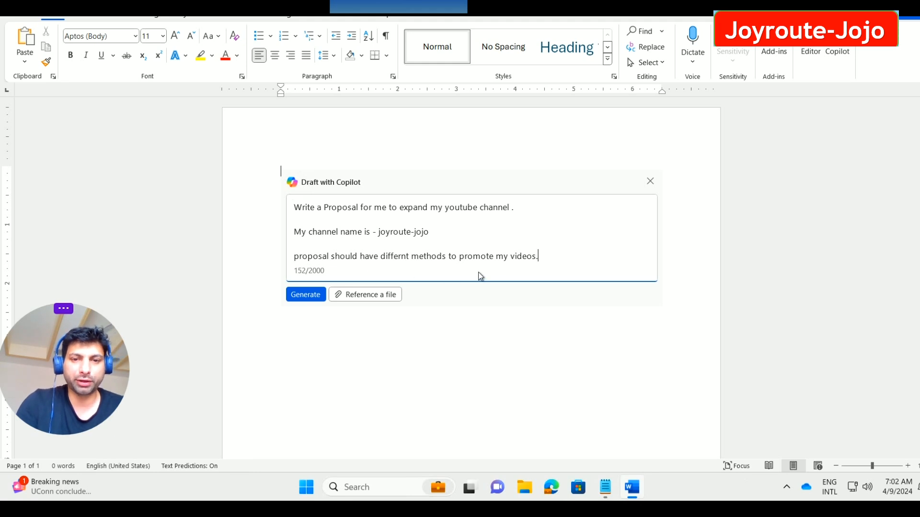
left_click(300, 297)
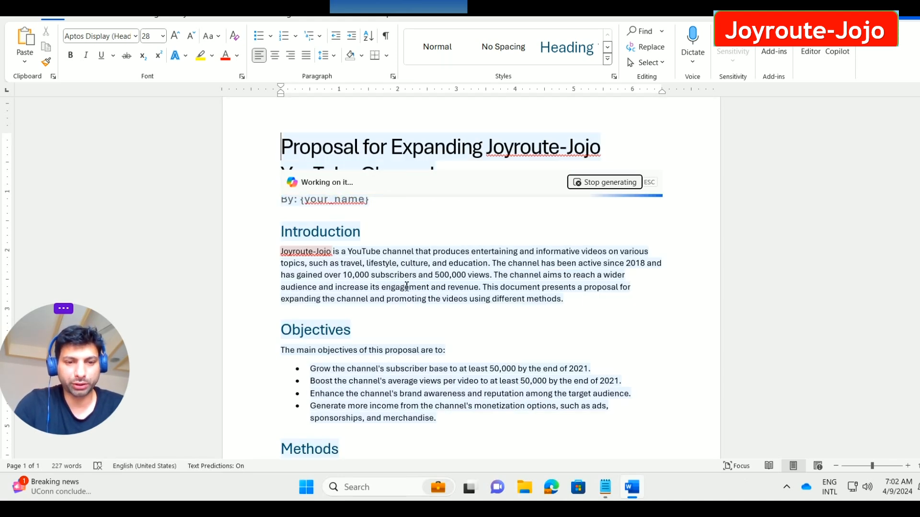
scroll(402, 289, "down", 3)
scroll(395, 278, "down", 2)
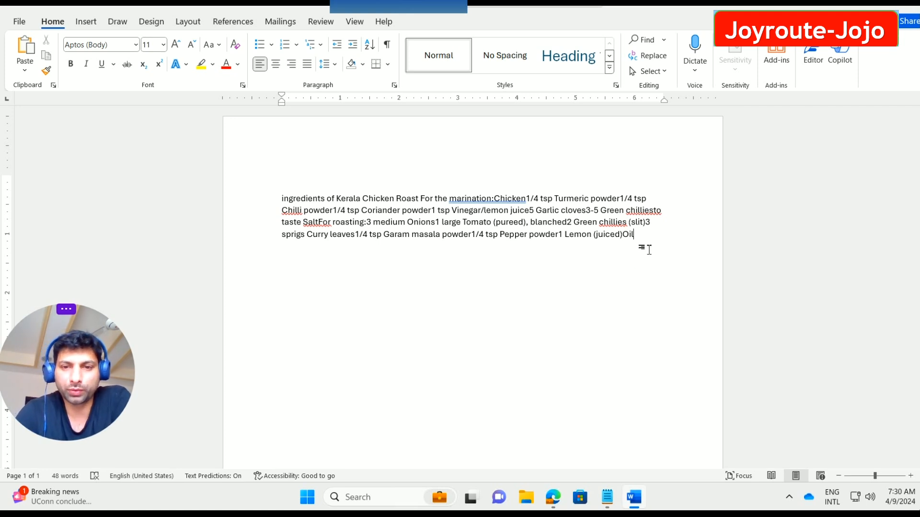
Step: Select the Kerala Chicken Roast ingredients paragraph and have Copilot visualize it as a table
left_click_drag(645, 242, 273, 199)
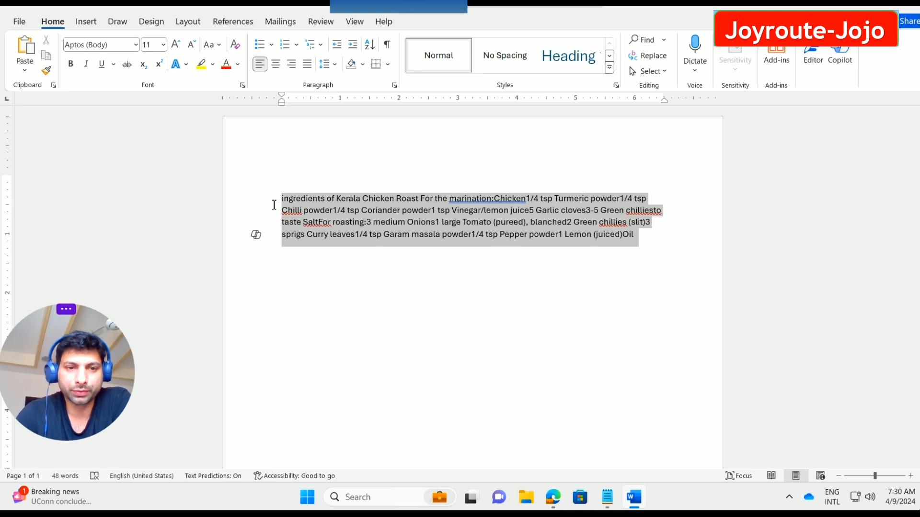
left_click(255, 236)
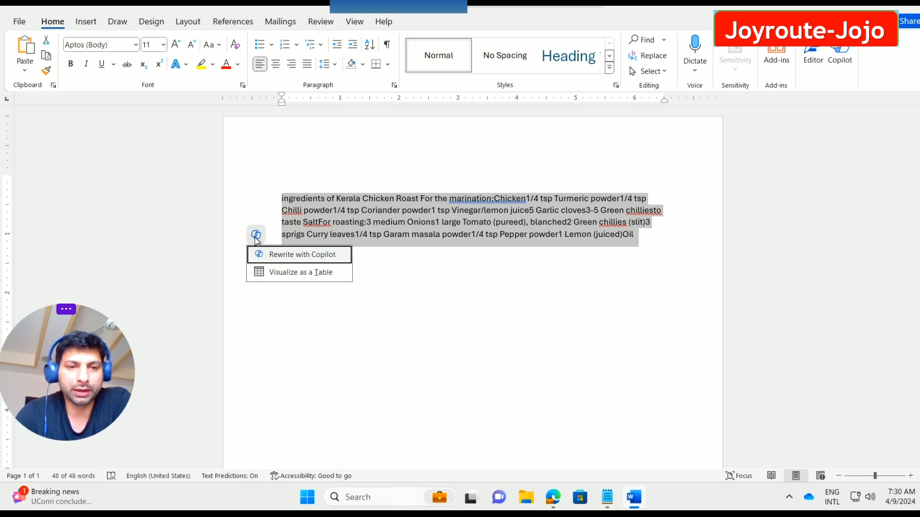
left_click(298, 273)
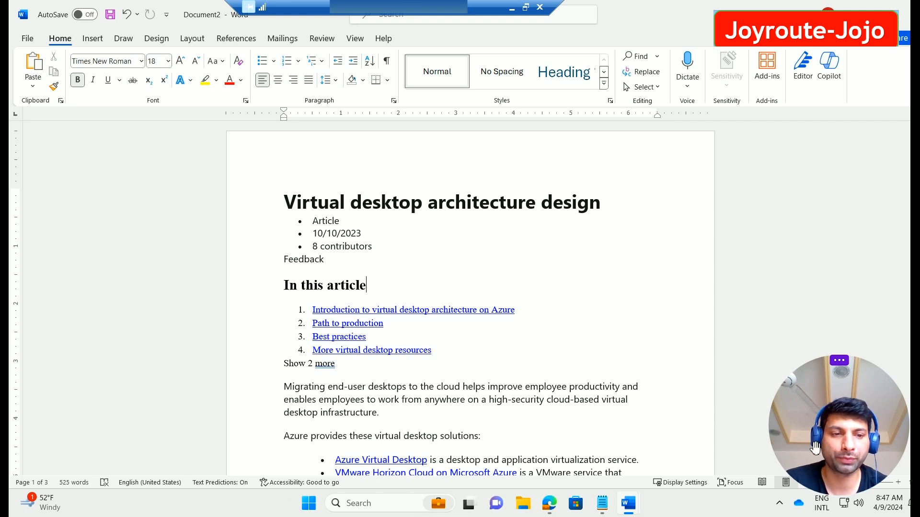
left_click(830, 62)
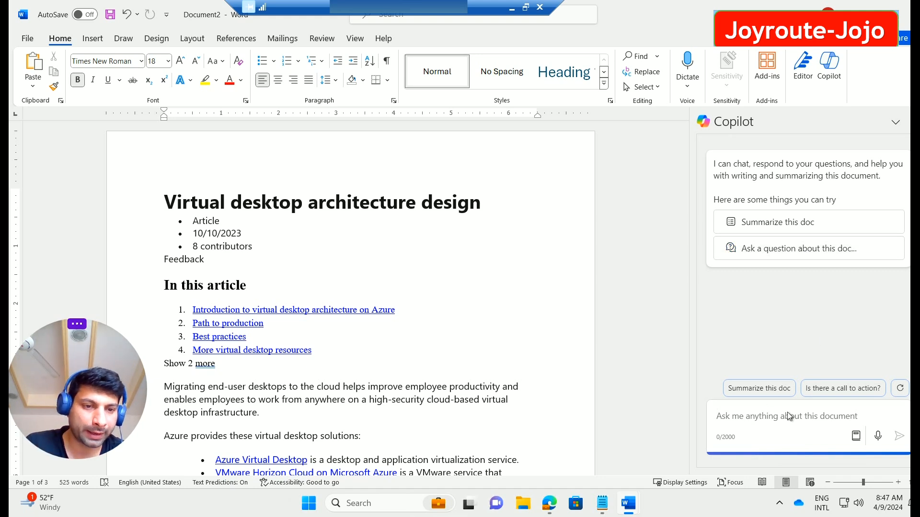
left_click(854, 440)
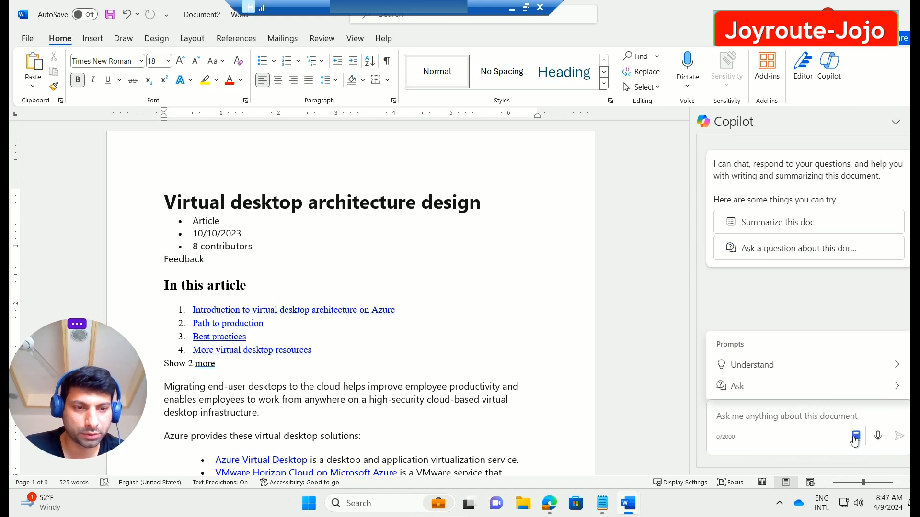
left_click(789, 368)
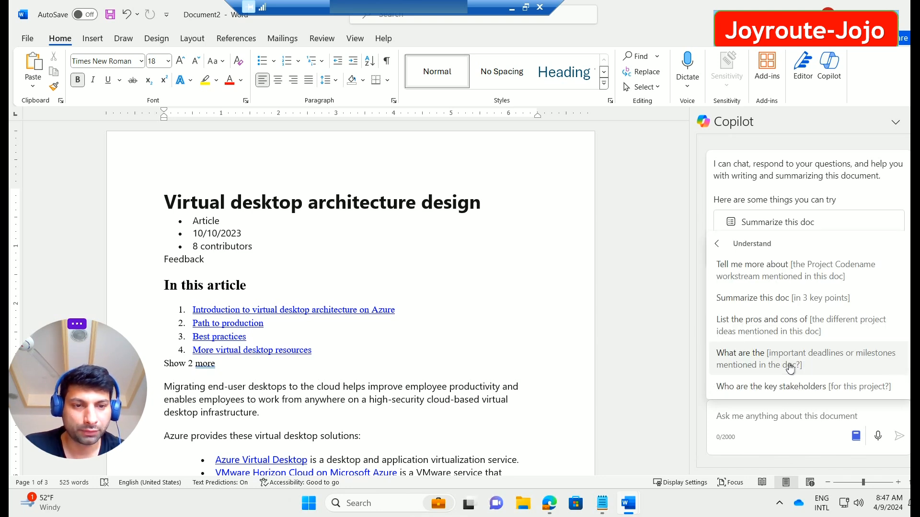
left_click(717, 246)
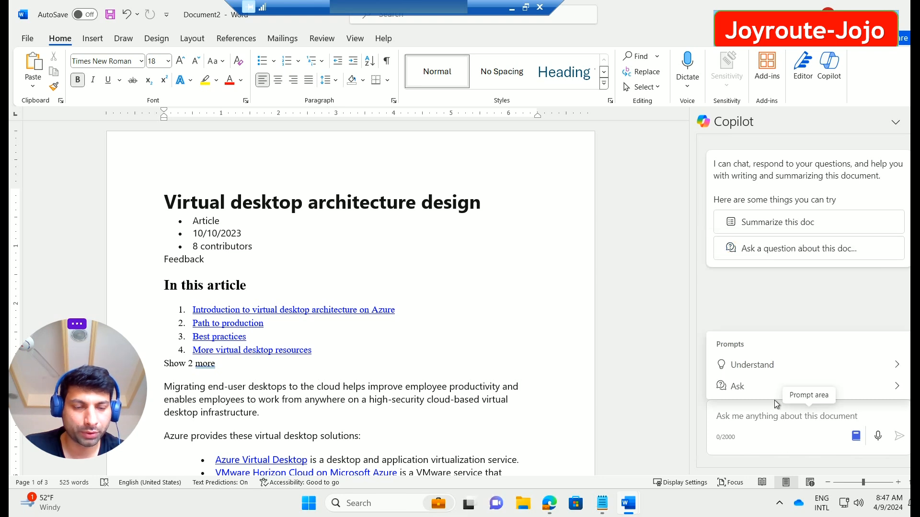
left_click(898, 388)
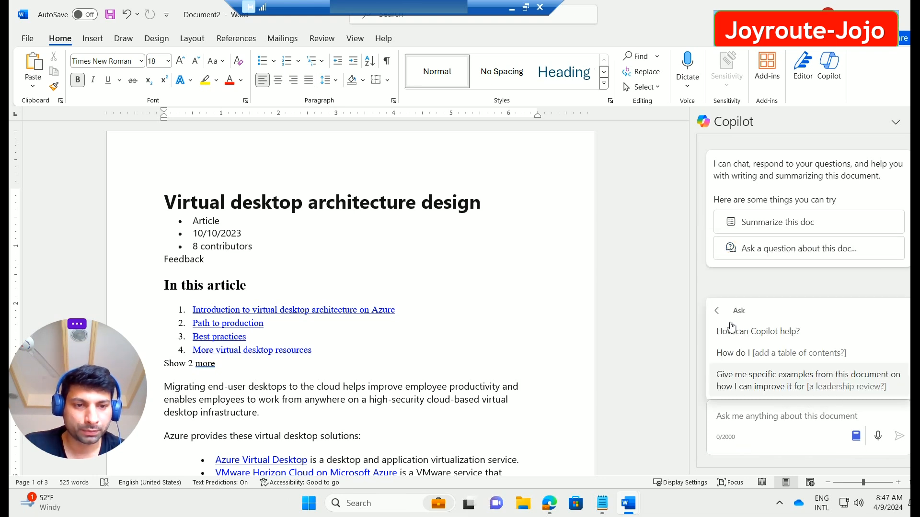
left_click(767, 268)
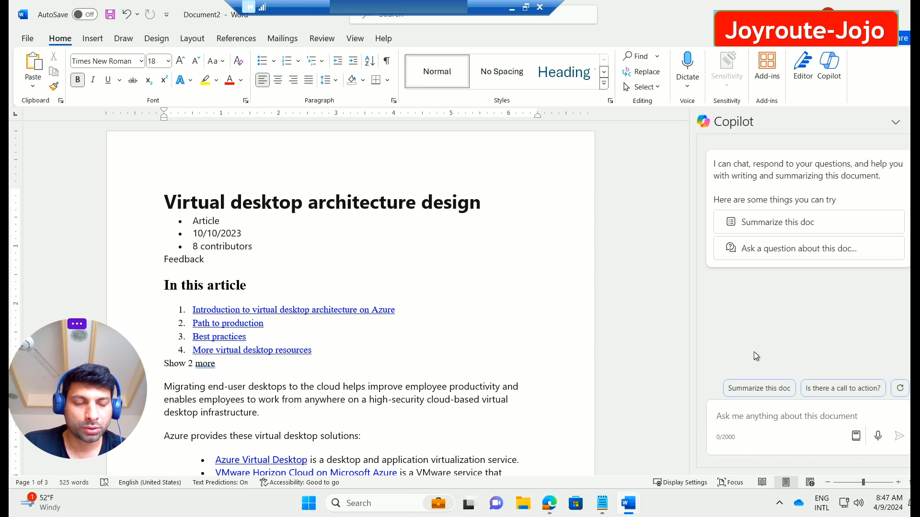
Step: Use the 'Summarize this doc' suggestion and review Copilot's bulleted main-ideas summary with 10 references
left_click(778, 226)
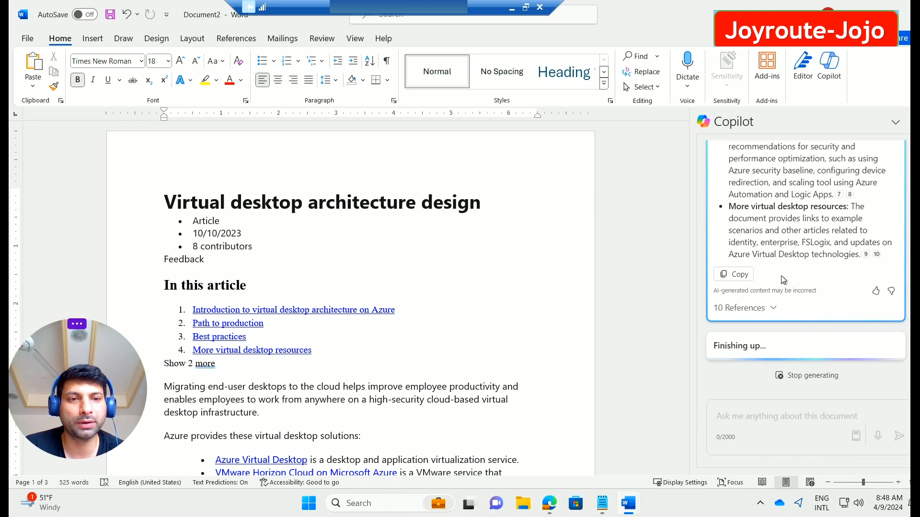
scroll(795, 268, "up", 5)
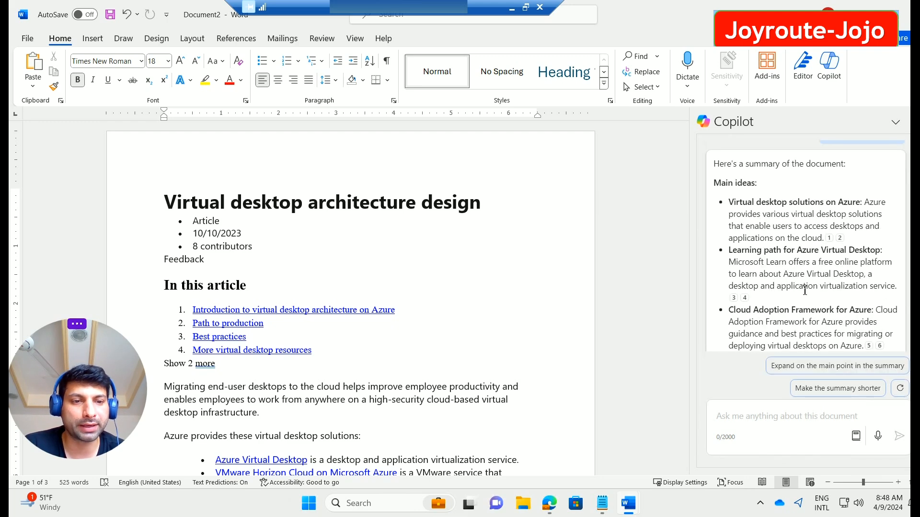
scroll(769, 262, "up", 2)
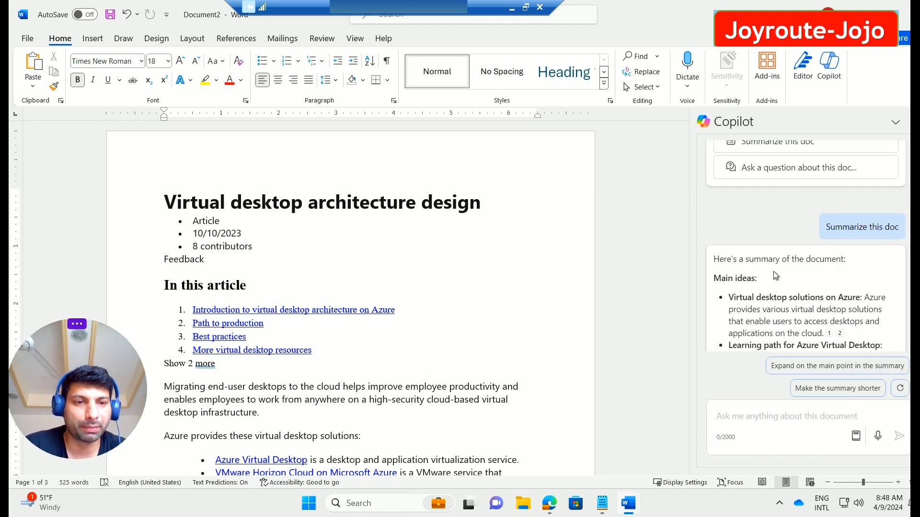
scroll(803, 286, "down", 1)
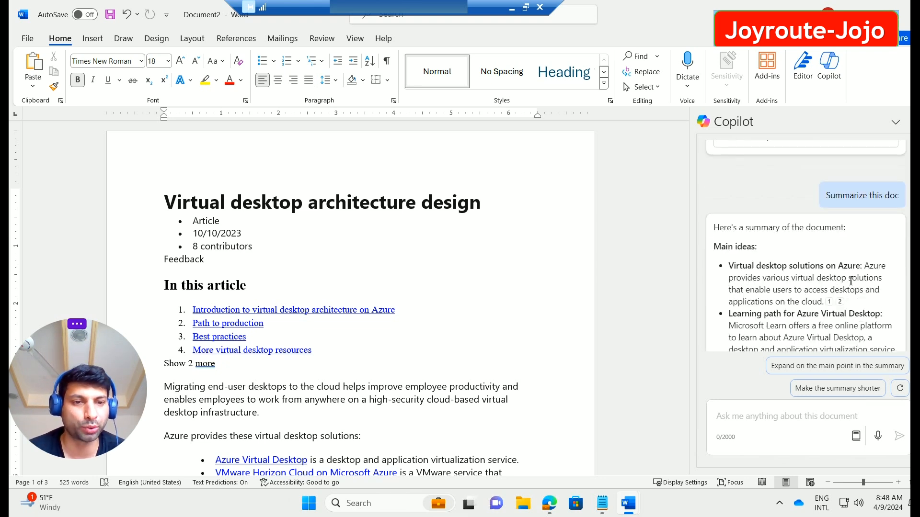
scroll(851, 281, "down", 1)
scroll(873, 295, "down", 1)
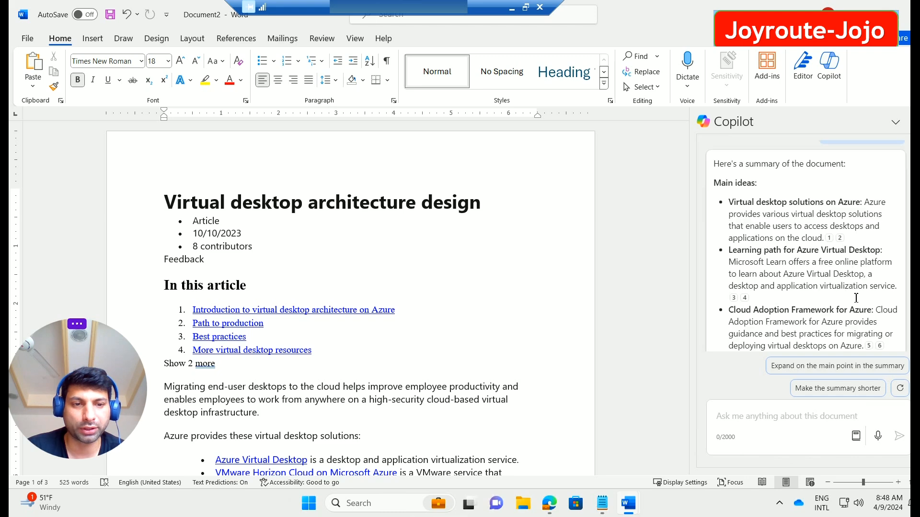
scroll(870, 298, "down", 5)
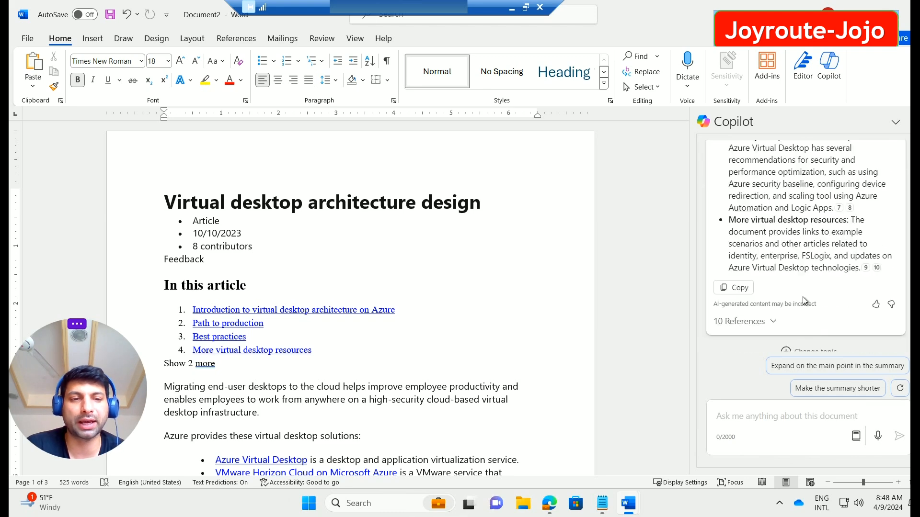
left_click(810, 421)
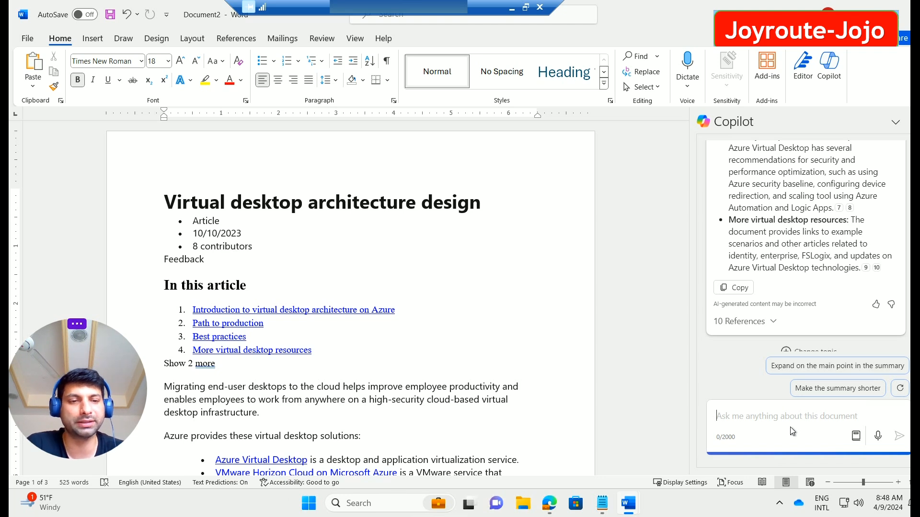
Step: Ask Copilot 'summerize this document in 3 sentnce' and select its three-sentence reply
type("summ")
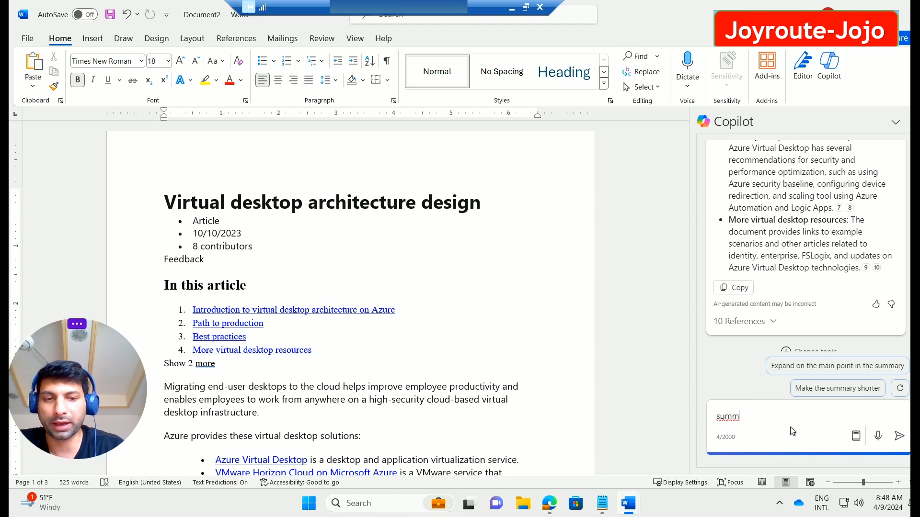
type("erize ")
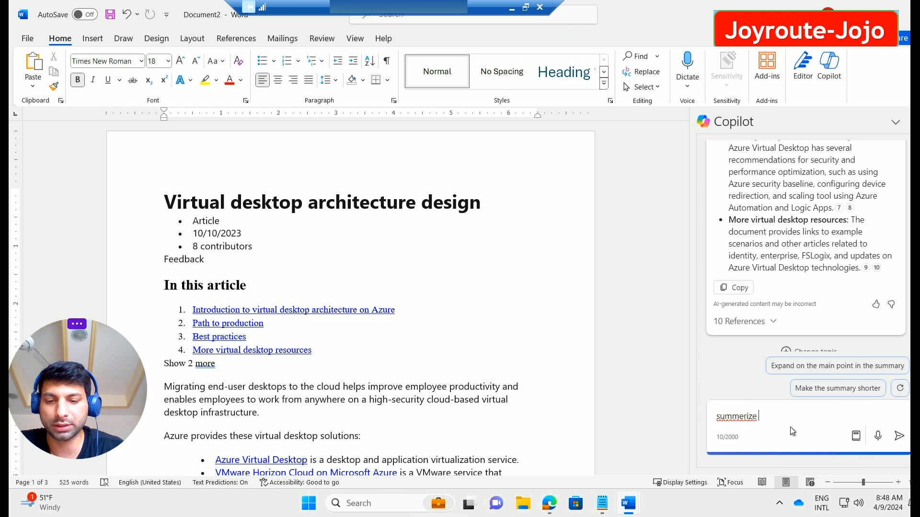
type("this document in")
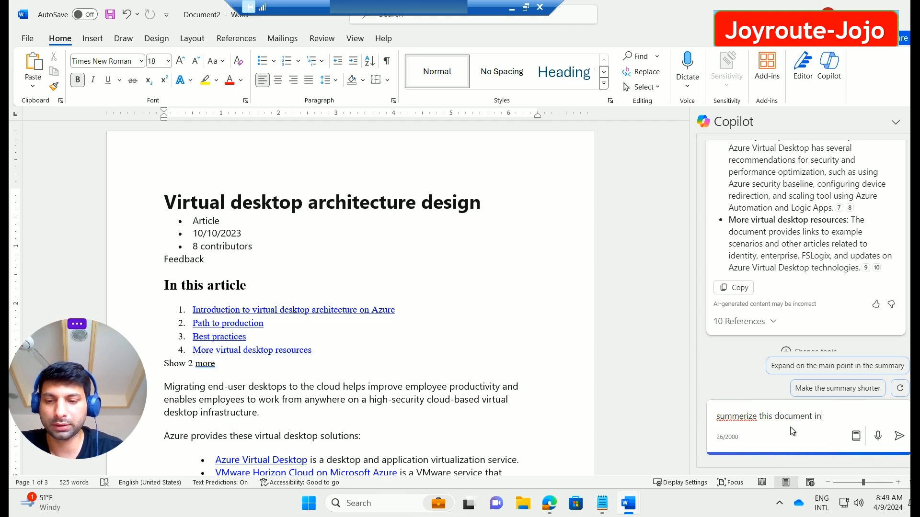
type(" 3 sentnce")
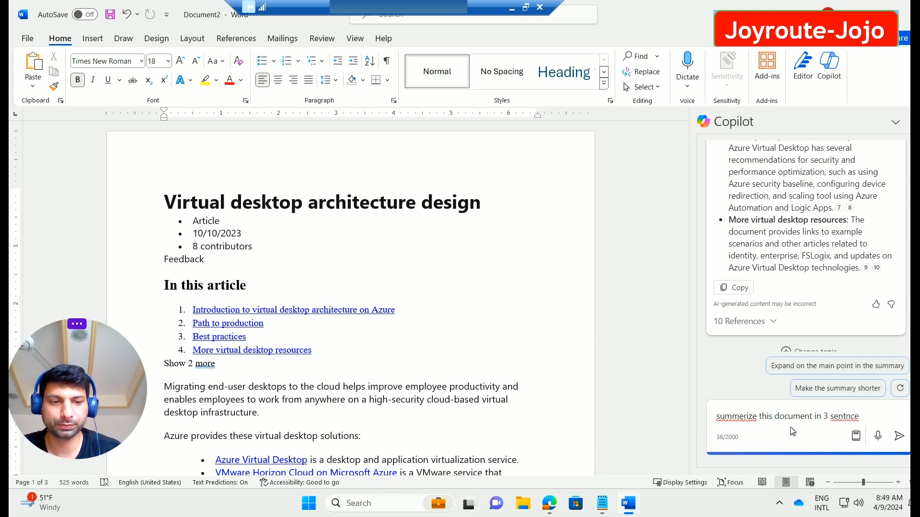
key("Return")
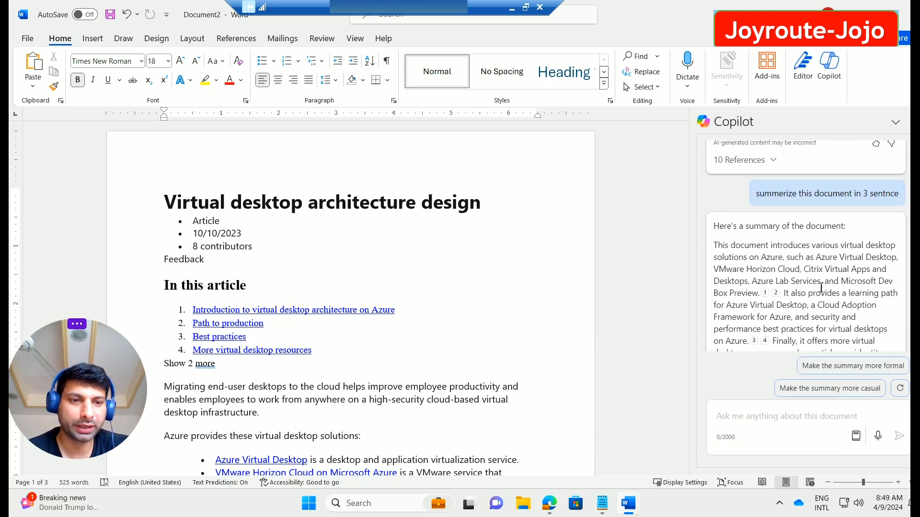
scroll(828, 286, "down", 1)
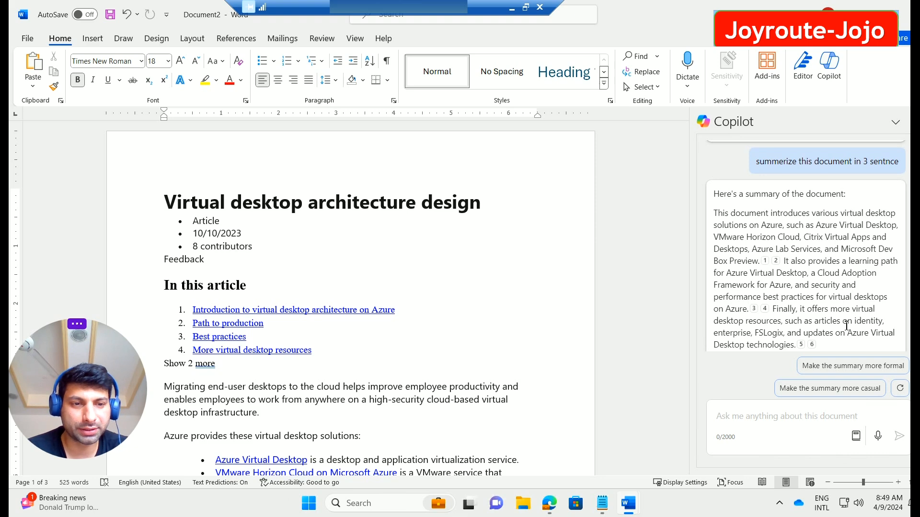
left_click_drag(826, 342, 691, 198)
left_click(749, 416)
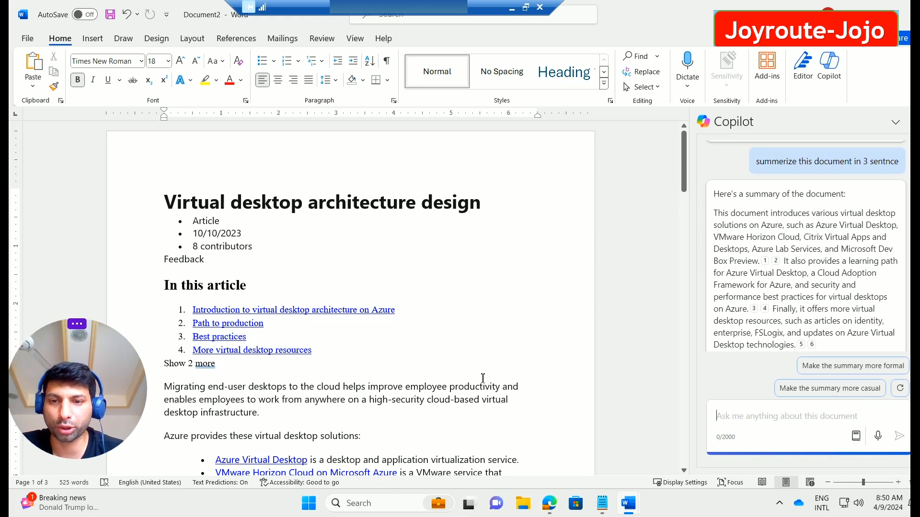
Step: Ask Copilot 'what is fslogix' and select its answer about single-container roaming profiles
scroll(483, 378, "down", 10)
scroll(493, 346, "down", 6)
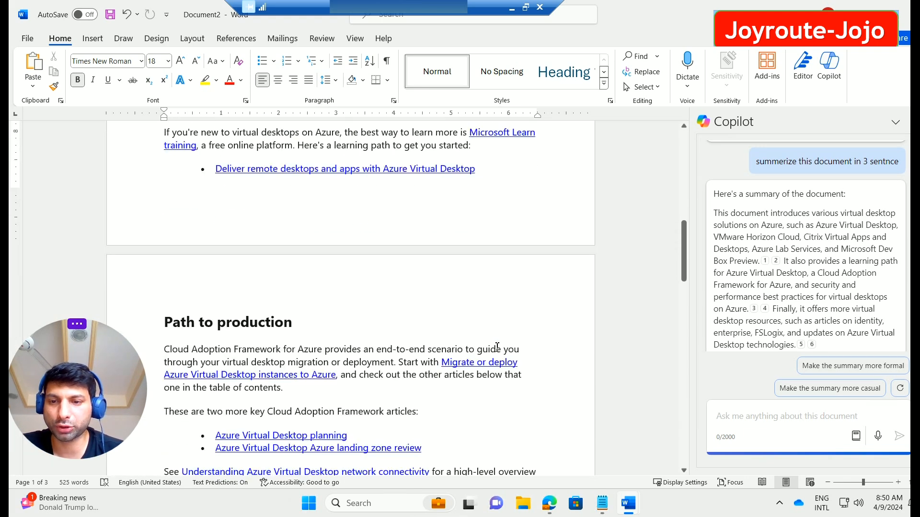
left_click(772, 419)
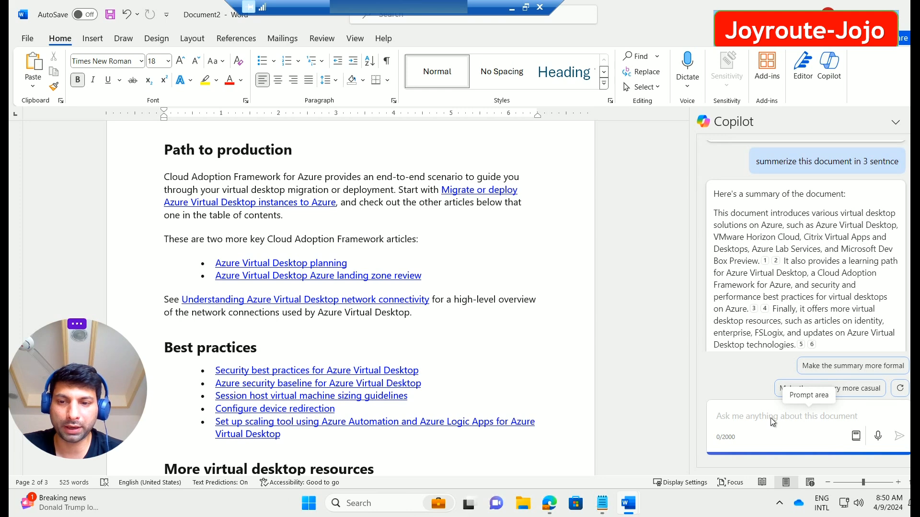
type("what c")
key("BackSpace")
type("is f")
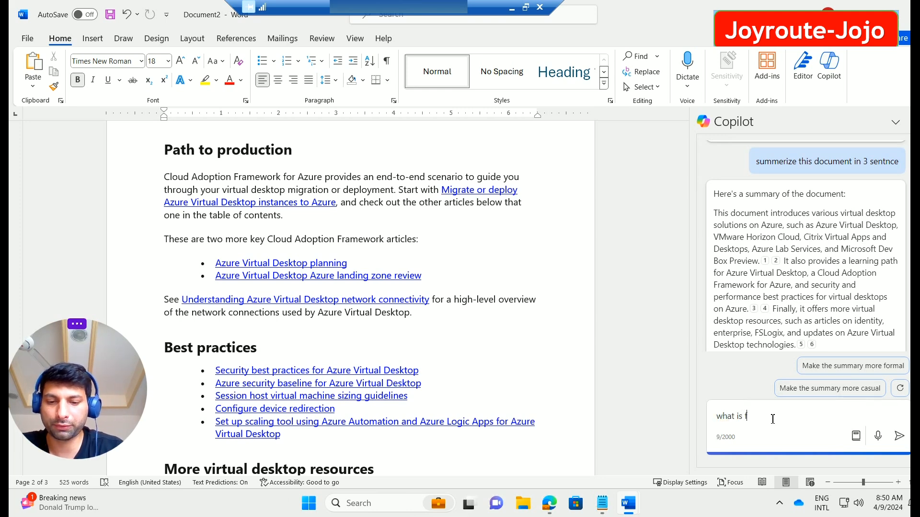
type("slogix")
key("Return")
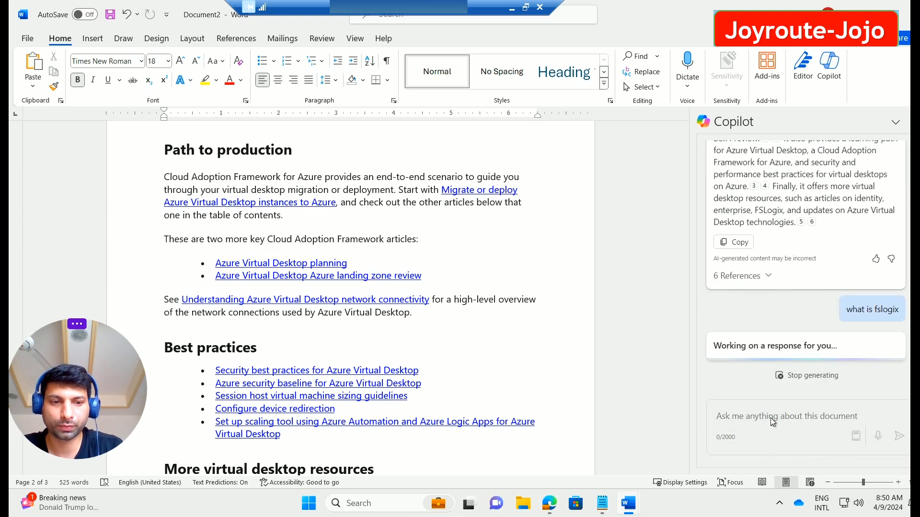
scroll(270, 269, "down", 10)
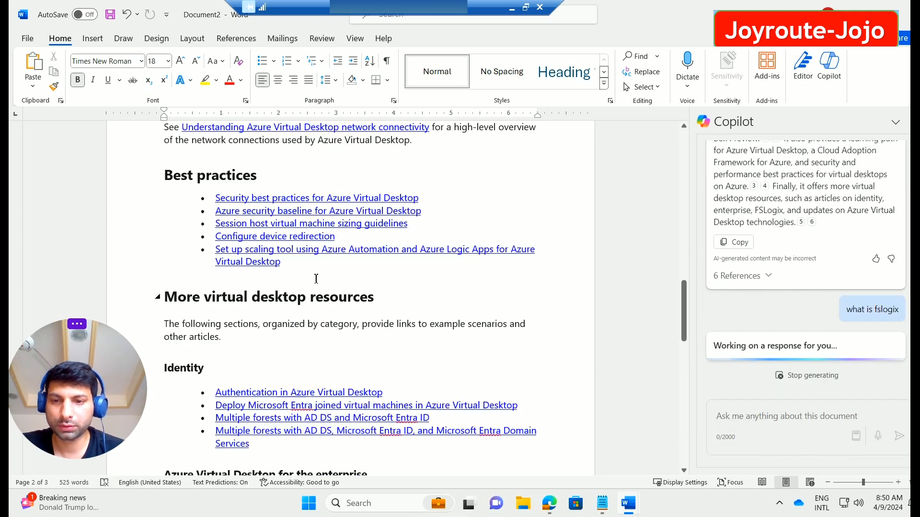
scroll(316, 279, "down", 5)
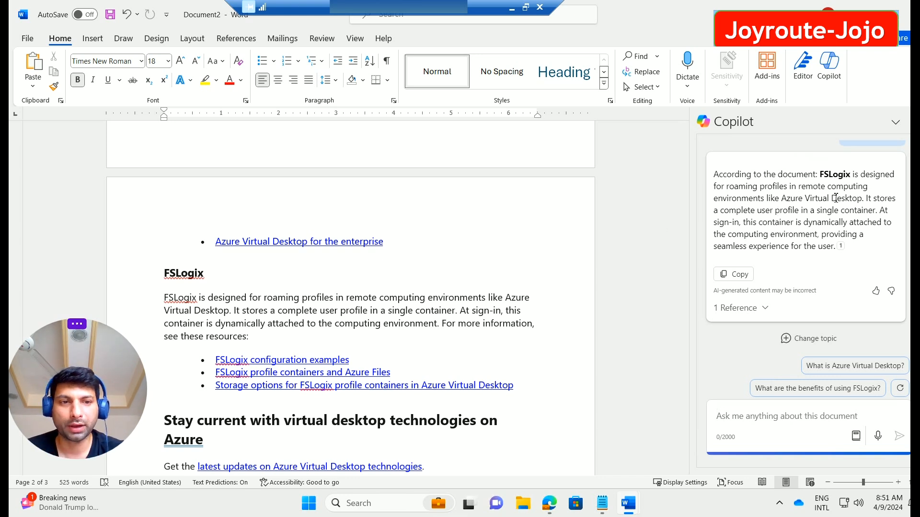
left_click_drag(850, 245, 686, 179)
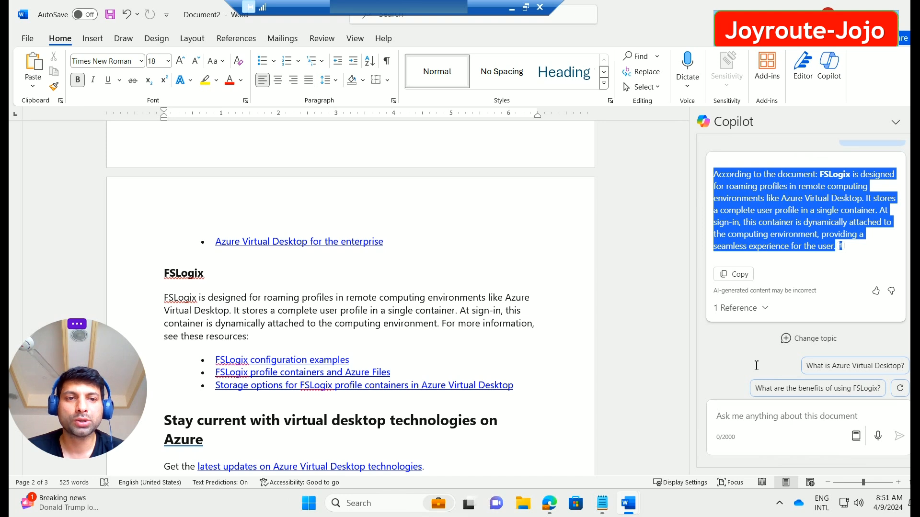